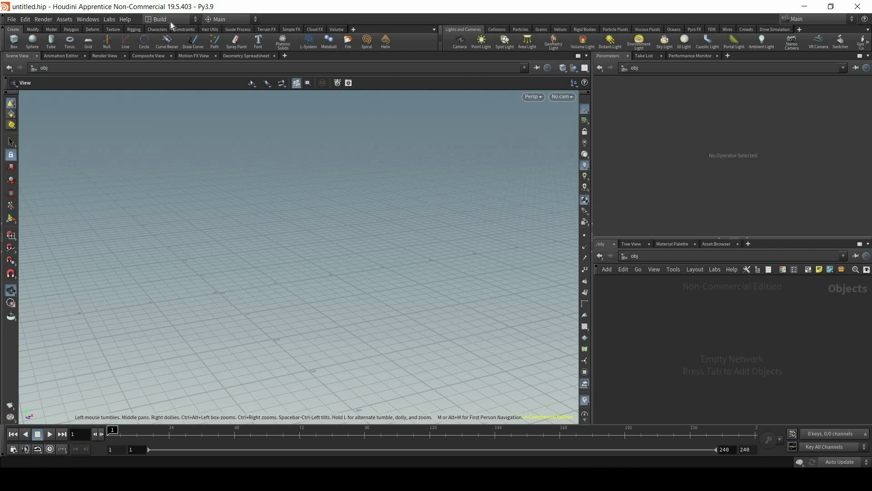
- Add a Crag test geometry node to the network
key("Tab")
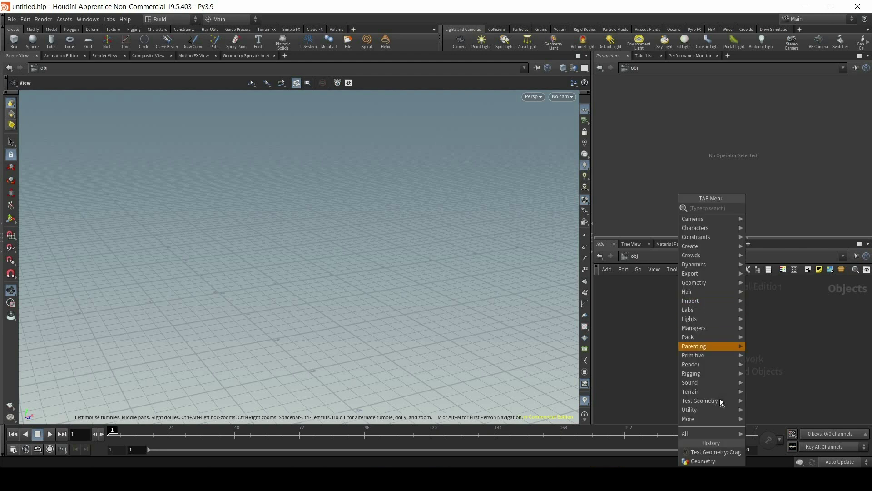
mouse_move(719, 400)
left_click(792, 337)
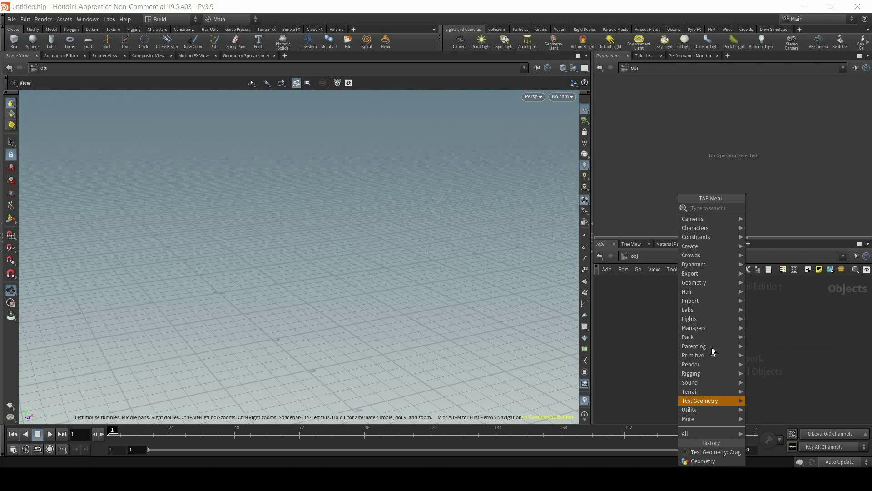
left_click(708, 336)
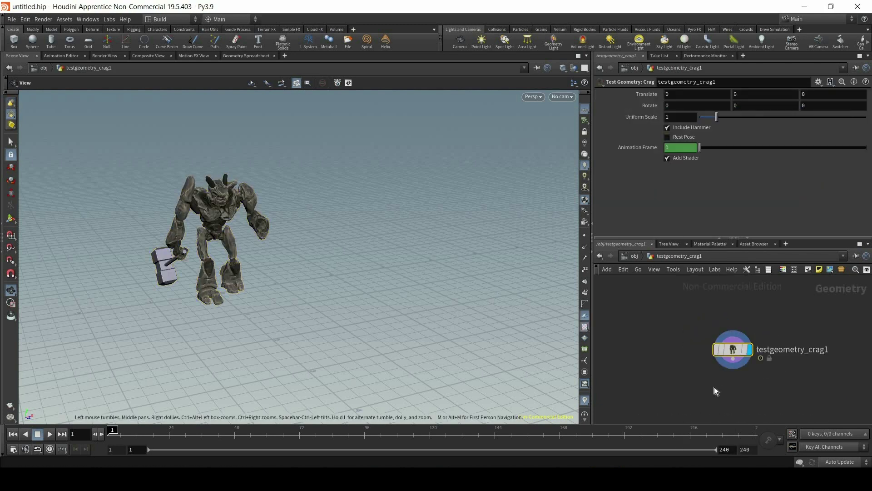
- Inside the Crag, add a Bound node below crag1 and make it the displayed node
key("Tab")
type("bou")
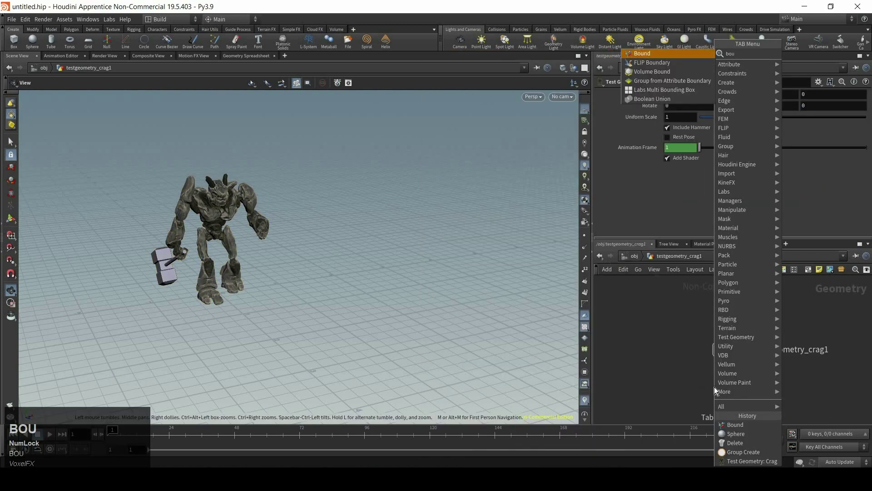
key("Return")
left_click(714, 386)
left_click(714, 386)
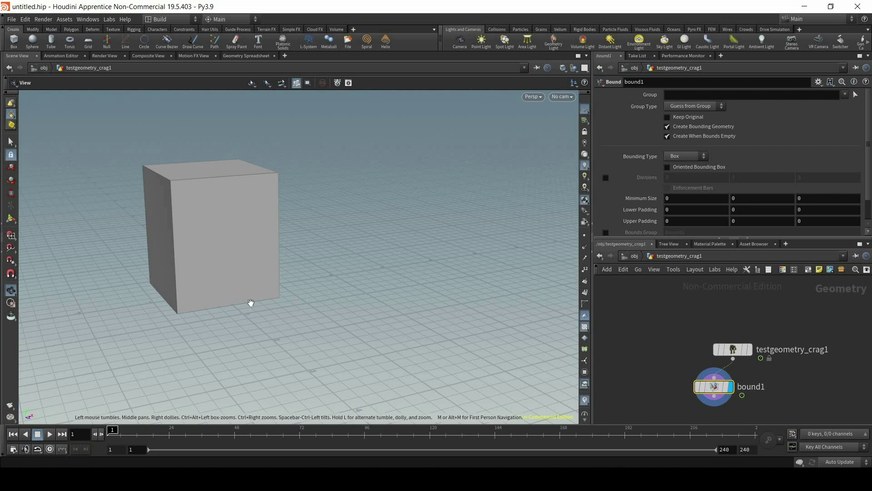
- Lay out crag1 above bound1 and compare the Crag with its box, ending at frame 73
key("l")
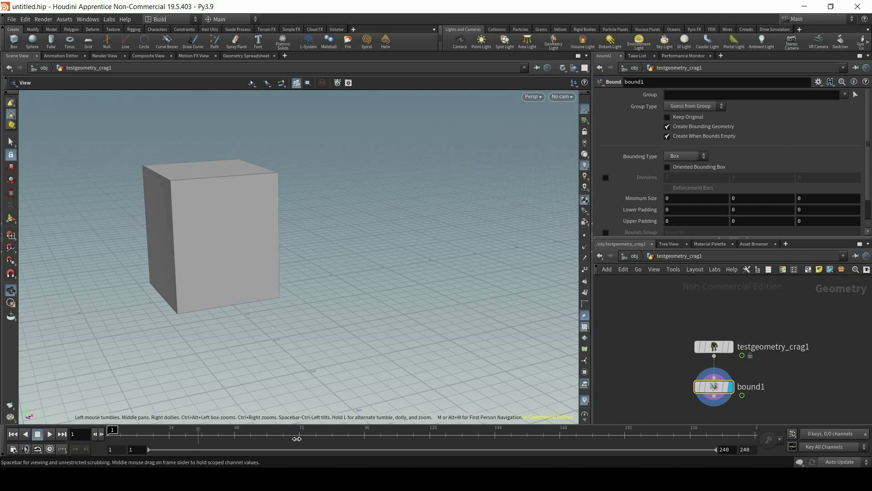
left_click_drag(199, 435, 600, 432)
left_click(729, 347)
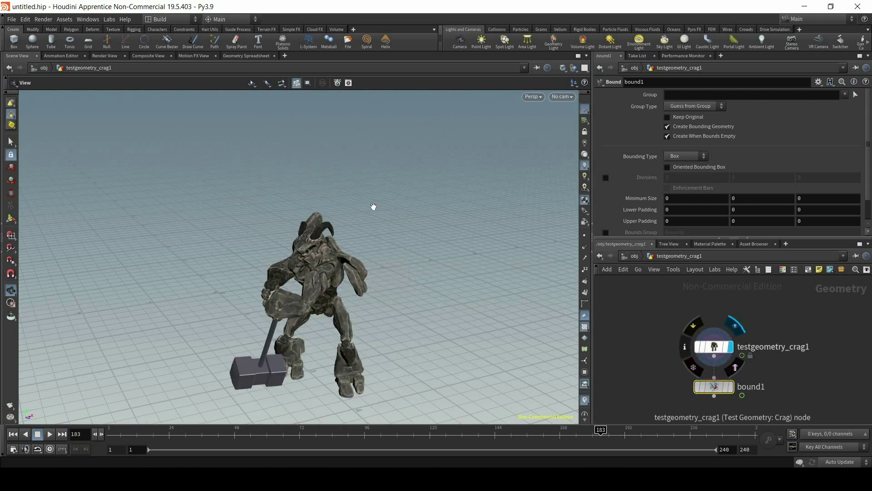
left_click_drag(711, 438, 302, 435)
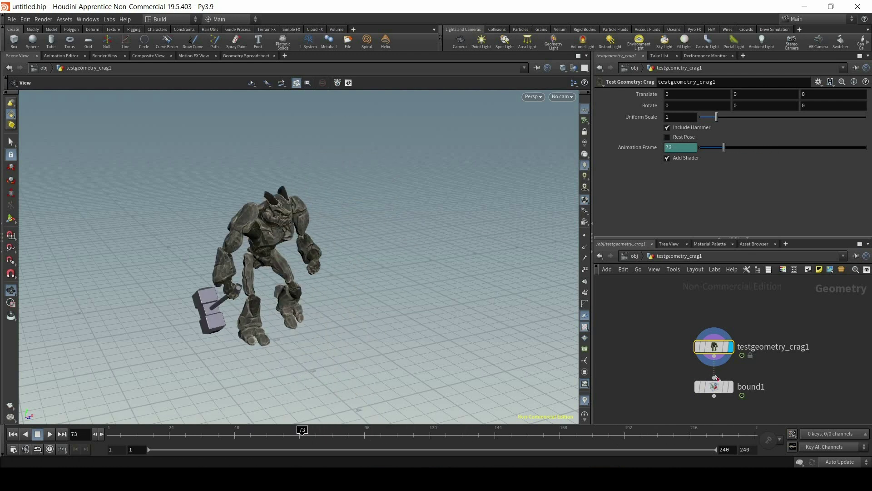
left_click(730, 387)
left_click(713, 389)
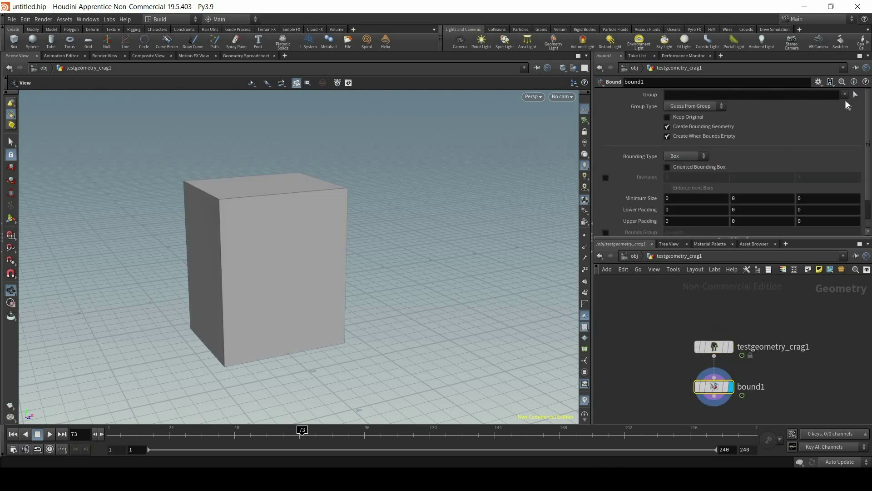
left_click(845, 95)
scroll(805, 327, "down", 3)
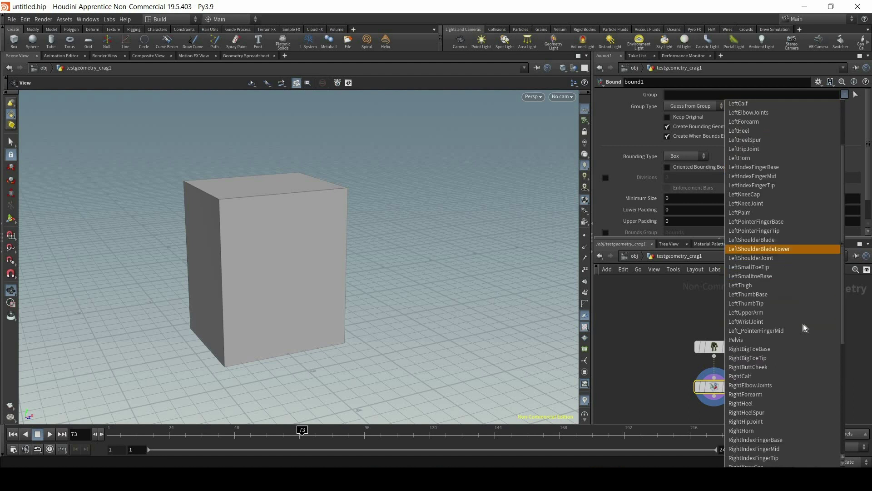
scroll(764, 233, "up", 3)
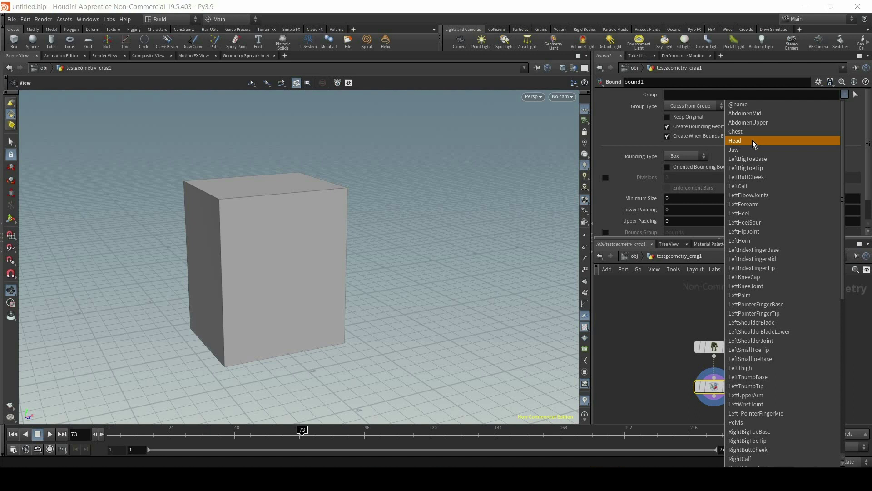
left_click(752, 140)
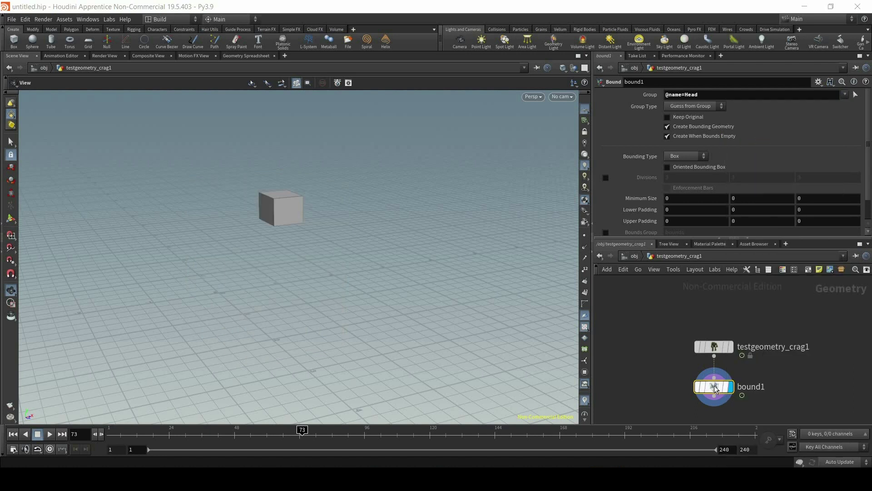
- Template crag1 as grey reference geometry and scrub back to frame 106
mouse_move(715, 389)
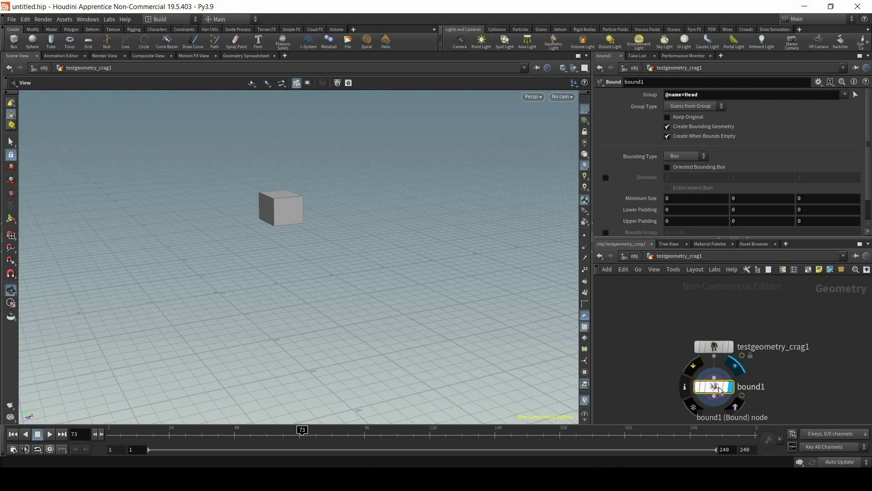
left_click(737, 368)
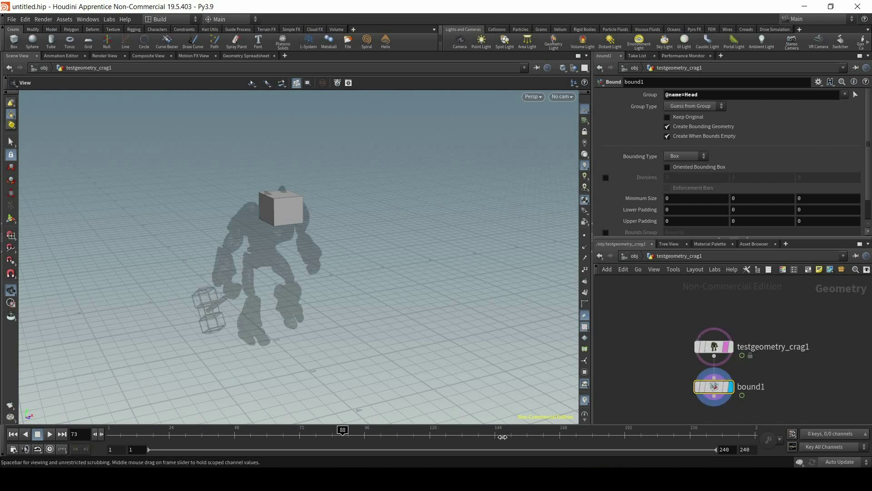
left_click_drag(236, 434, 391, 433)
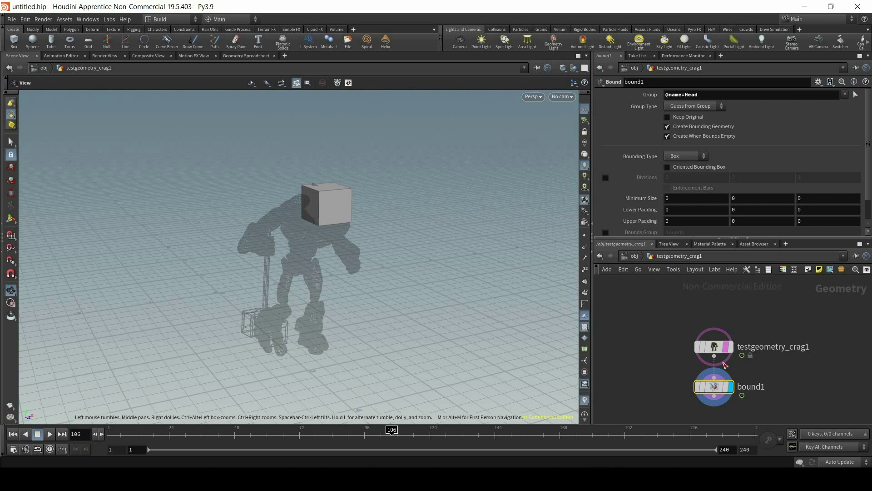
mouse_move(725, 349)
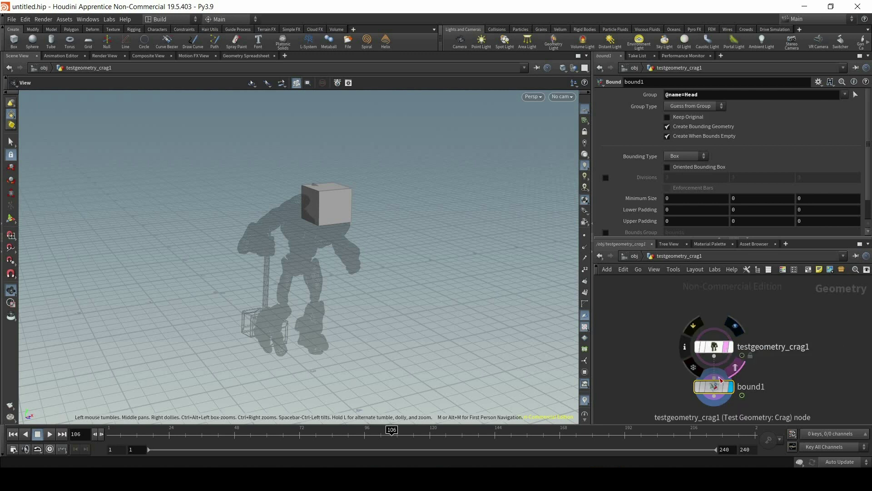
left_click(679, 119)
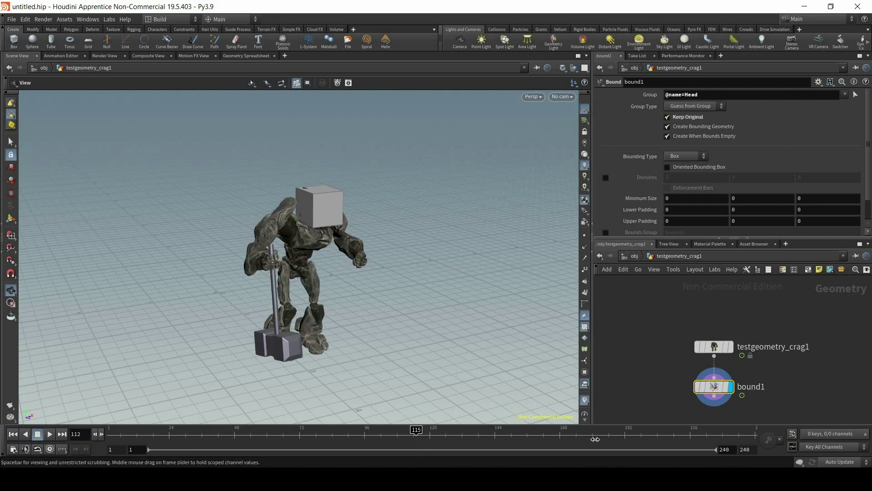
mouse_move(595, 438)
left_mouse_down()
mouse_move(645, 438)
mouse_move(368, 441)
mouse_move(532, 444)
left_mouse_up()
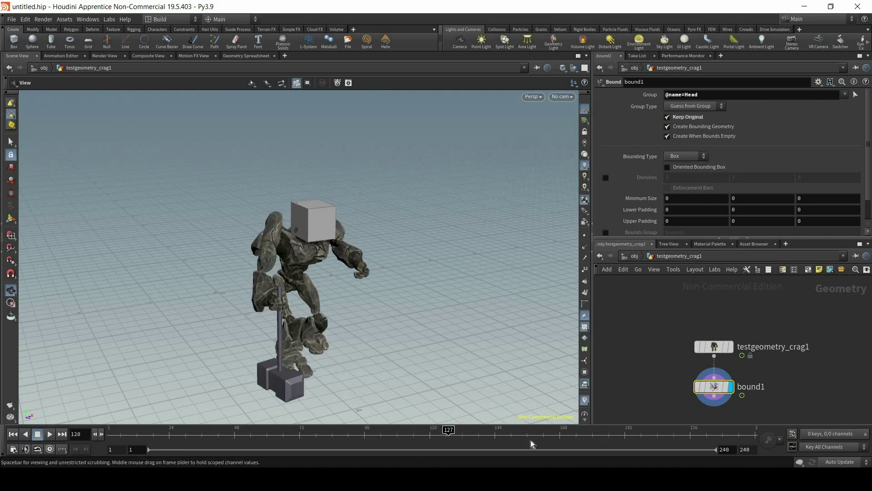
left_click(707, 127)
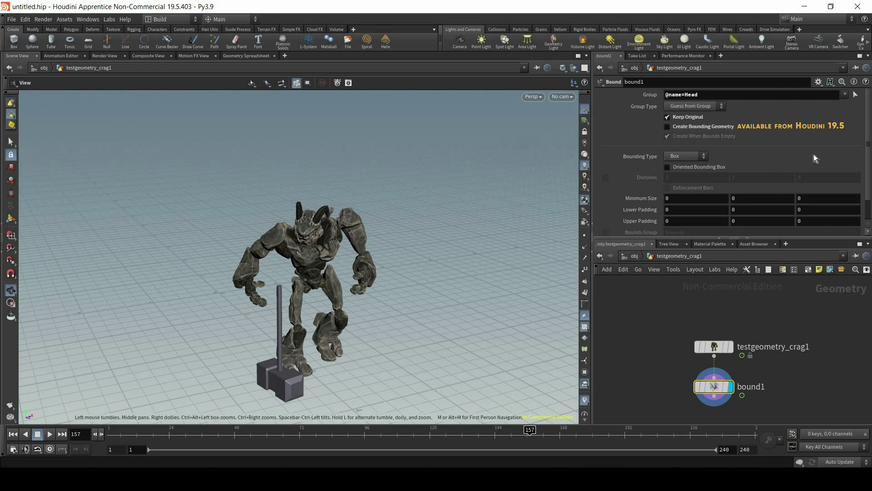
scroll(821, 154, "down", 2)
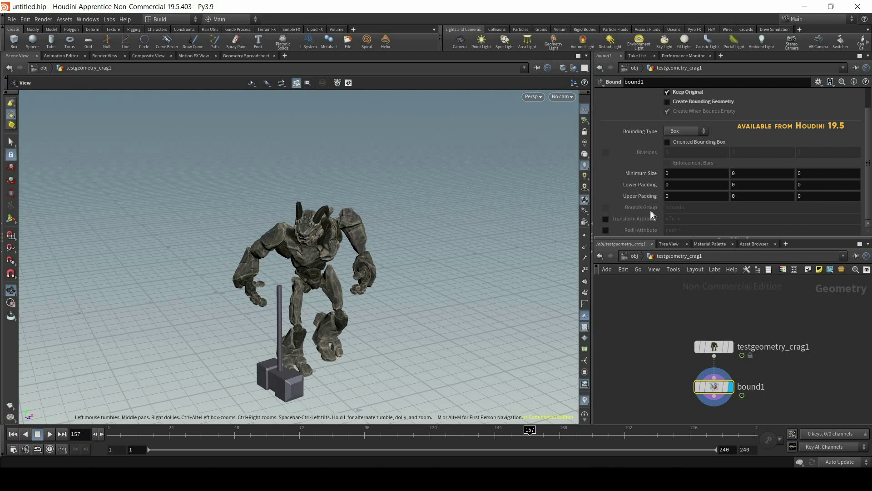
scroll(680, 228, "up", 2)
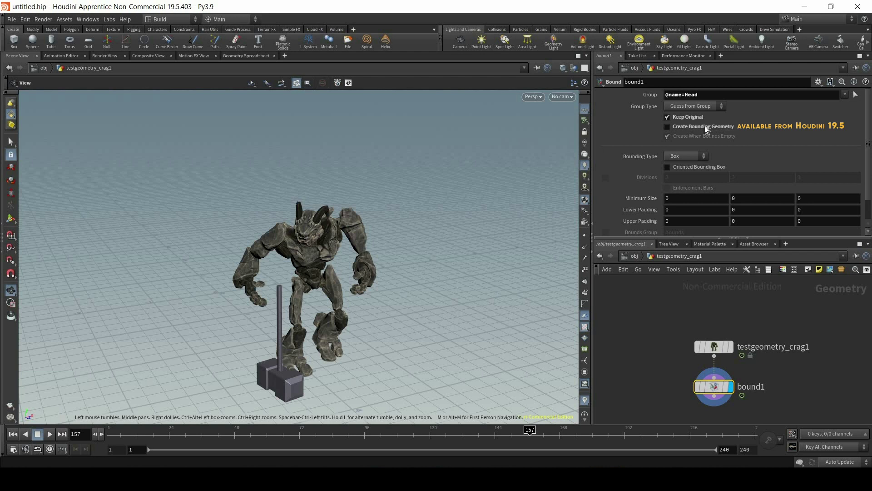
left_click(667, 126)
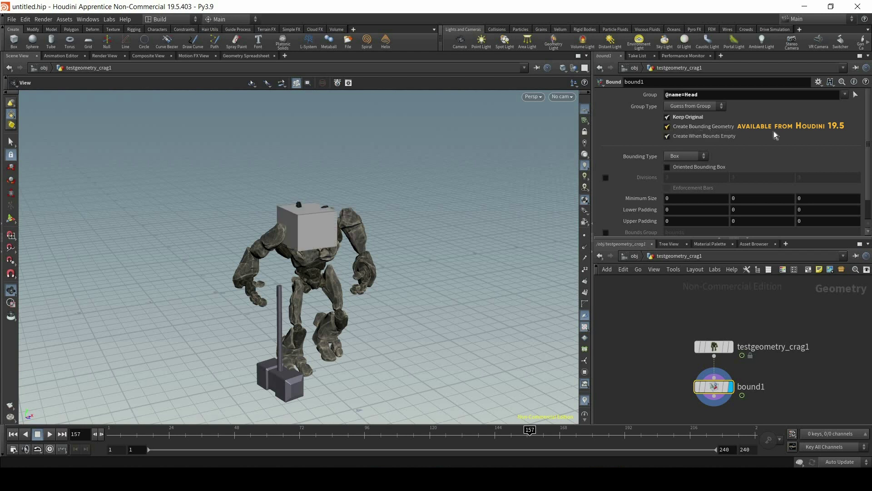
left_click(681, 119)
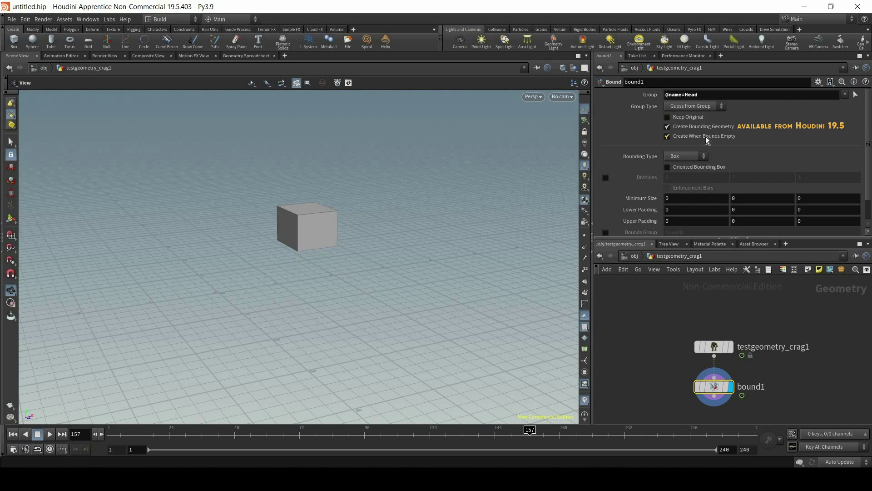
- Cut the crag1-to-bound1 wire, inspect bound1's info, then rewire bound1 to testgeometry_crag1
mouse_move(705, 136)
key("y")
left_click_drag(694, 370, 726, 364)
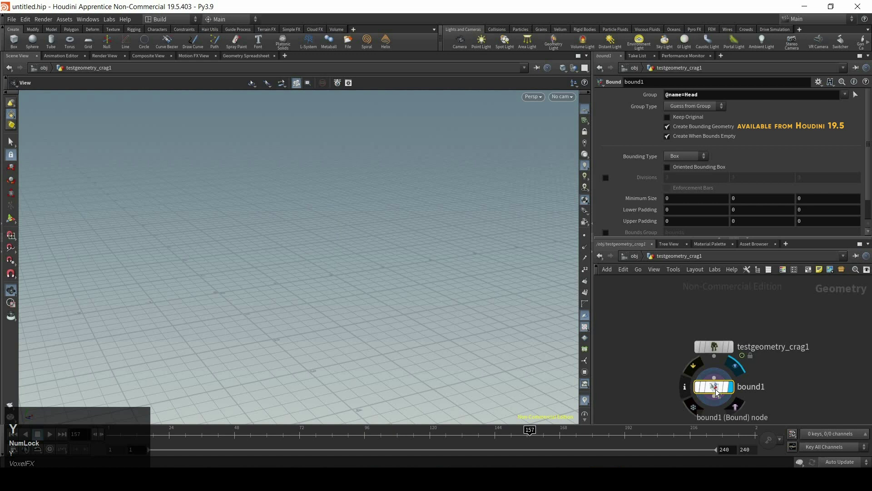
middle_click(716, 392)
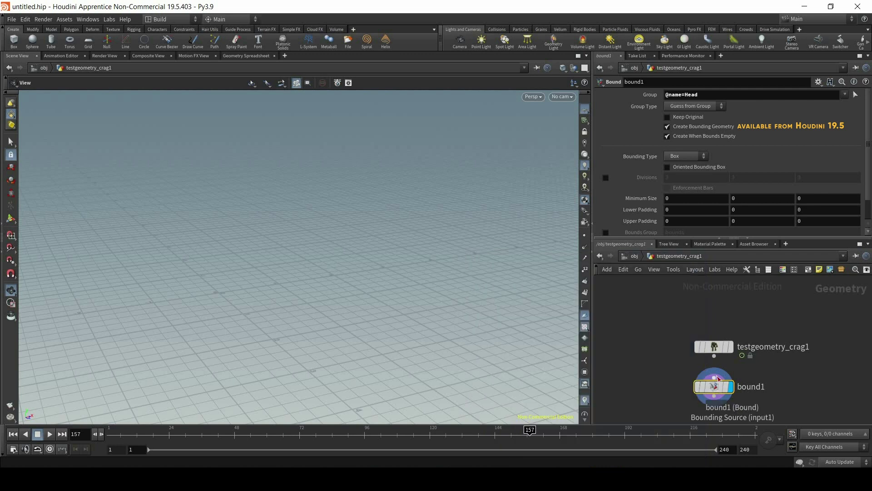
left_click_drag(715, 377, 714, 357)
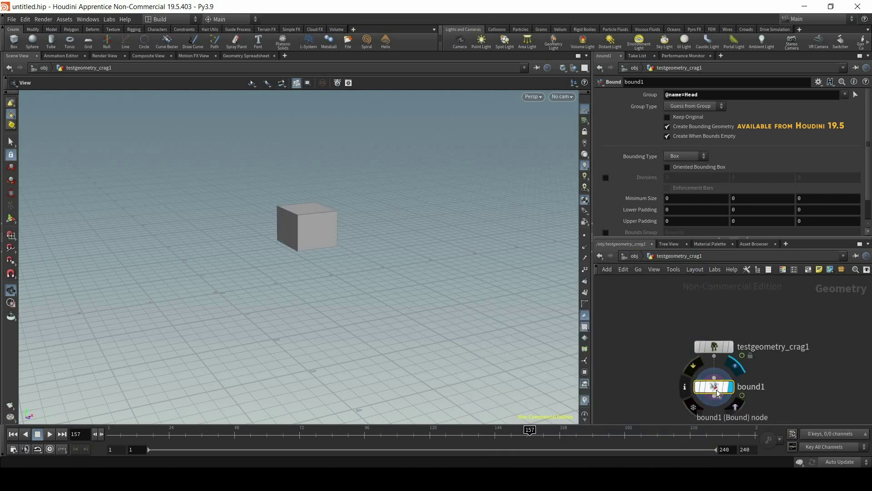
- Try Sphere and Rectangle bounding types and clear the Head group so the whole Crag is bound
left_click(685, 156)
left_click(673, 159)
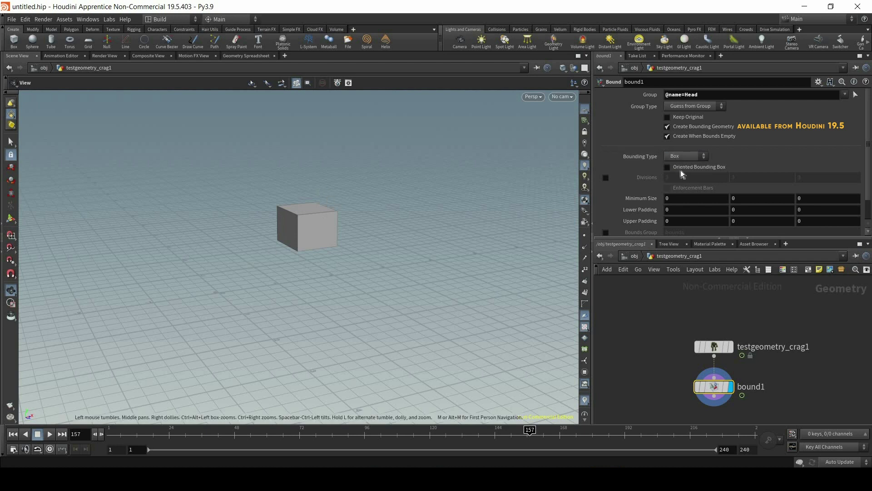
left_click(673, 156)
left_click(684, 177)
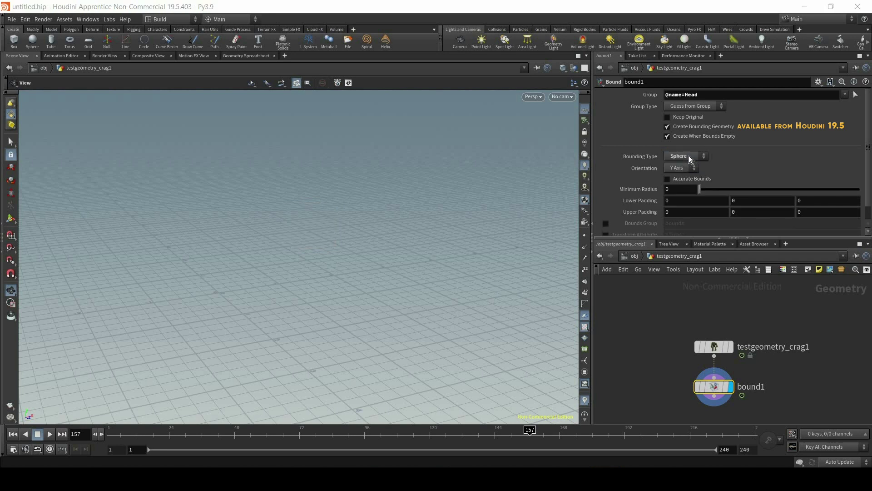
left_click(684, 156)
left_click(680, 183)
key("ctrl+a")
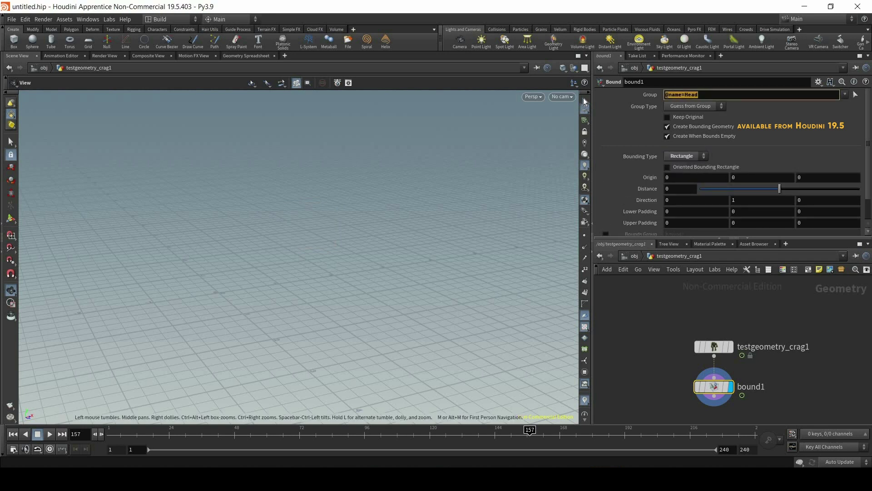
key("BackSpace")
key("Return")
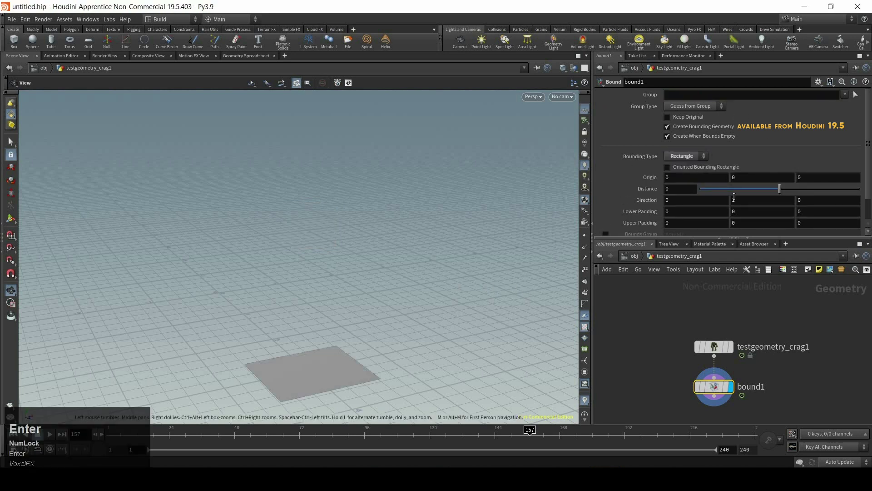
- Preview a sphere with Keep Original toggled, then settle on Rectangle and scrub to frame 167
left_click(693, 157)
left_click(688, 177)
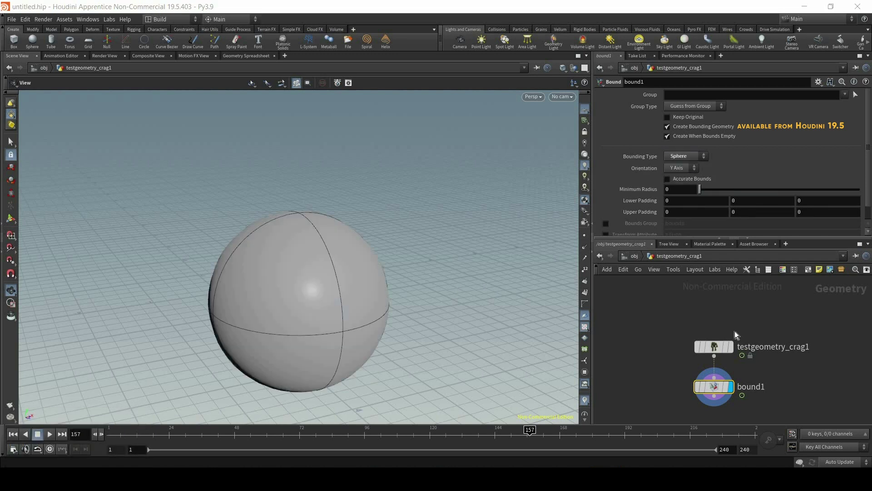
left_click(687, 119)
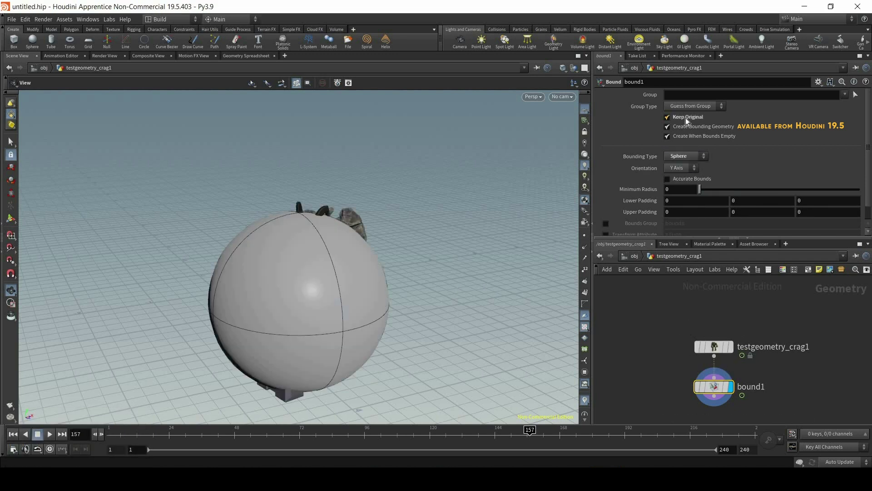
left_click(686, 119)
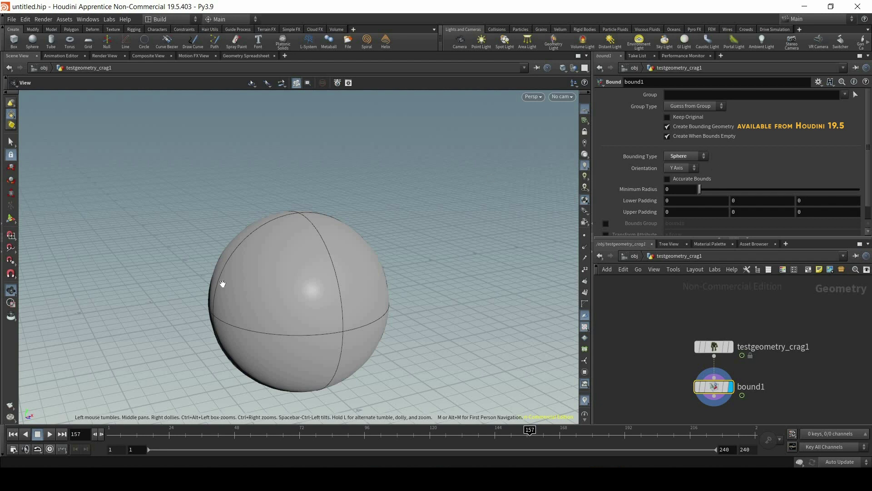
left_click(681, 157)
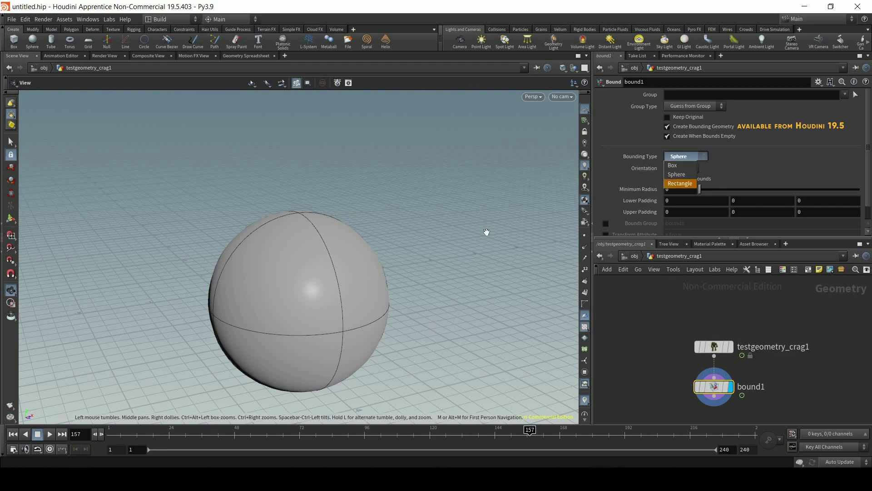
left_click(681, 183)
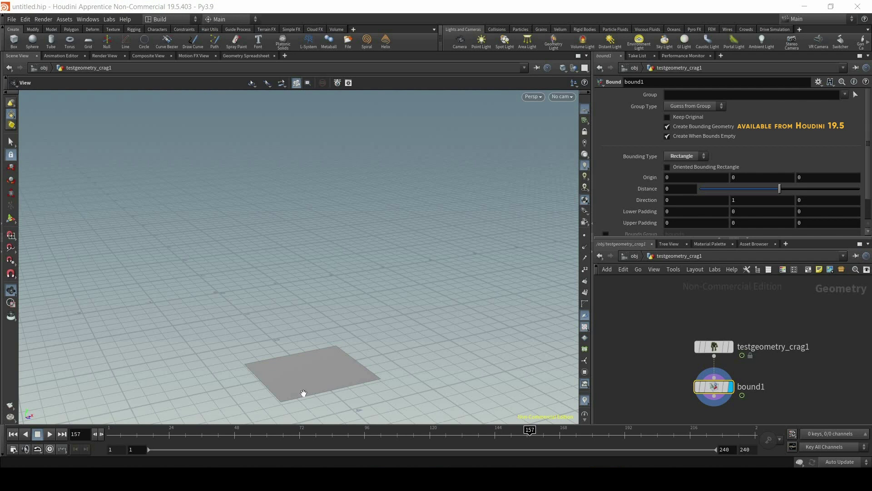
key("Up")
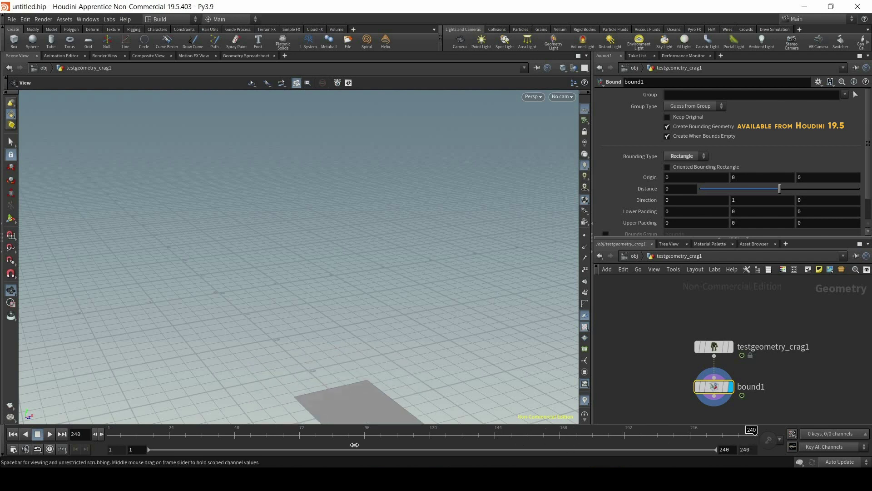
left_click_drag(354, 445, 558, 445)
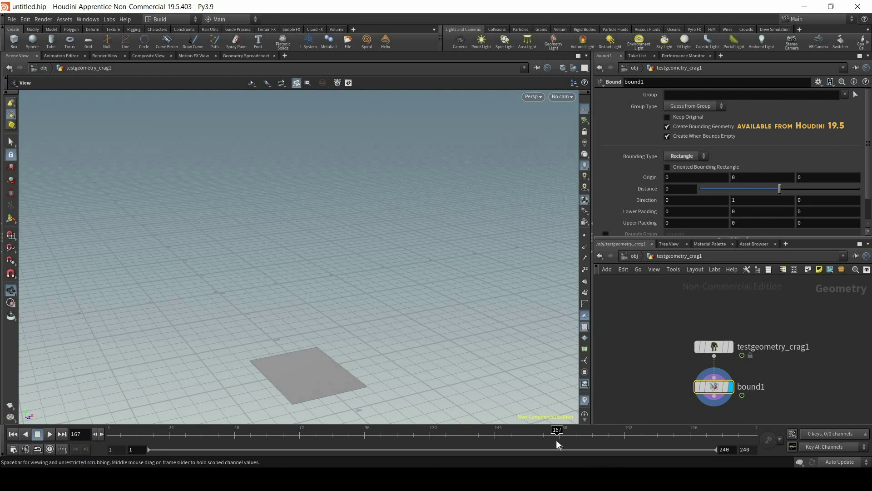
- Switch bound1 back to Box, enable Oriented Bounding Box, and scrub frames to watch it rotate
left_click(686, 155)
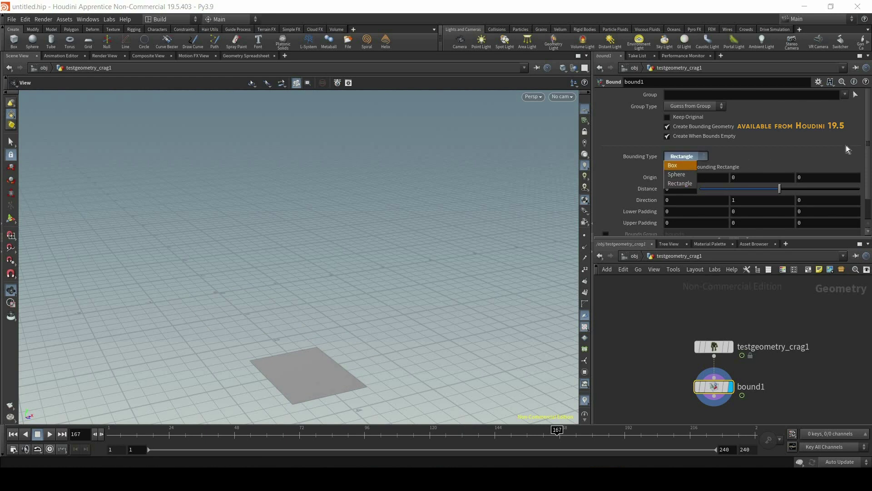
left_click(678, 155)
left_click_drag(867, 143, 868, 159)
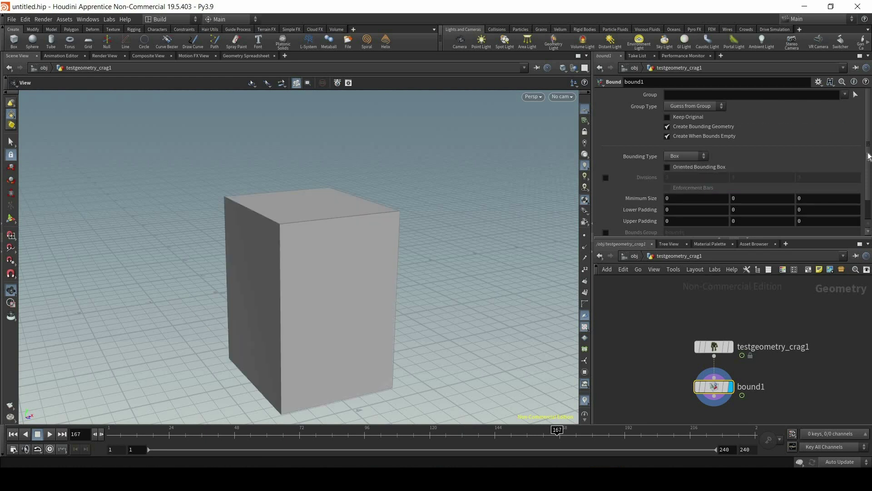
left_click_drag(558, 432, 163, 432)
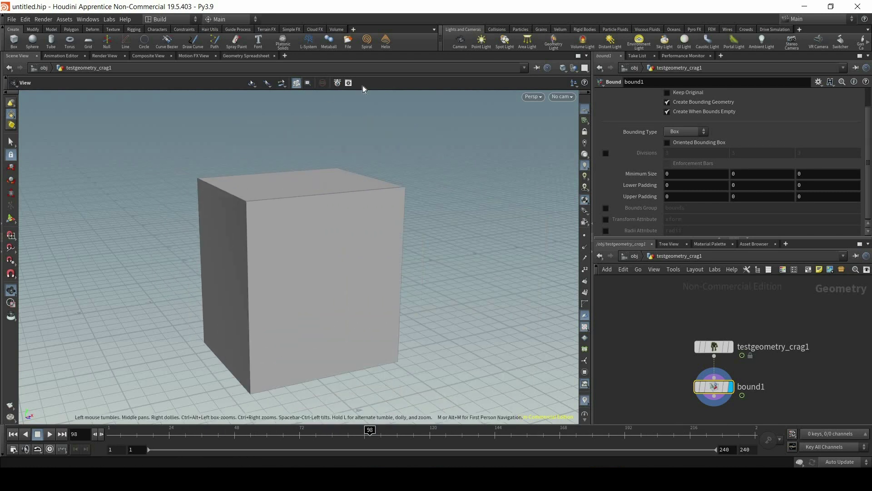
left_click(683, 143)
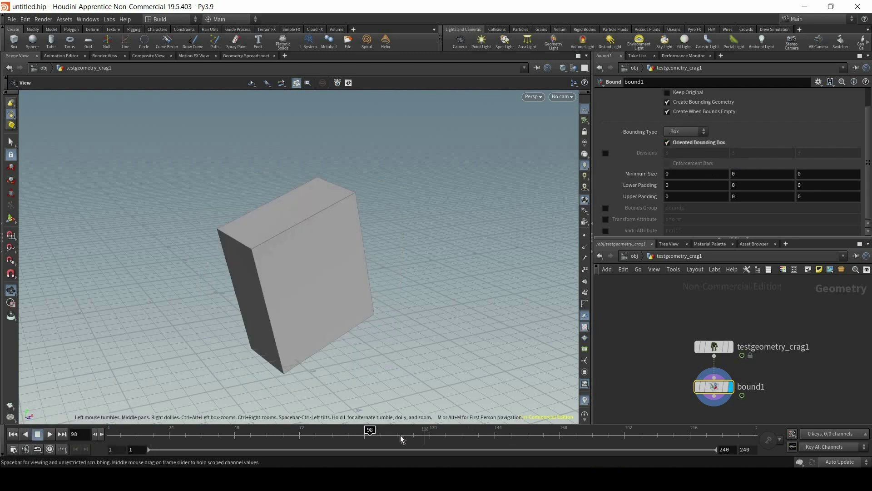
left_click(250, 433)
mouse_move(174, 435)
left_mouse_down()
mouse_move(716, 441)
mouse_move(345, 443)
mouse_move(370, 443)
left_mouse_up()
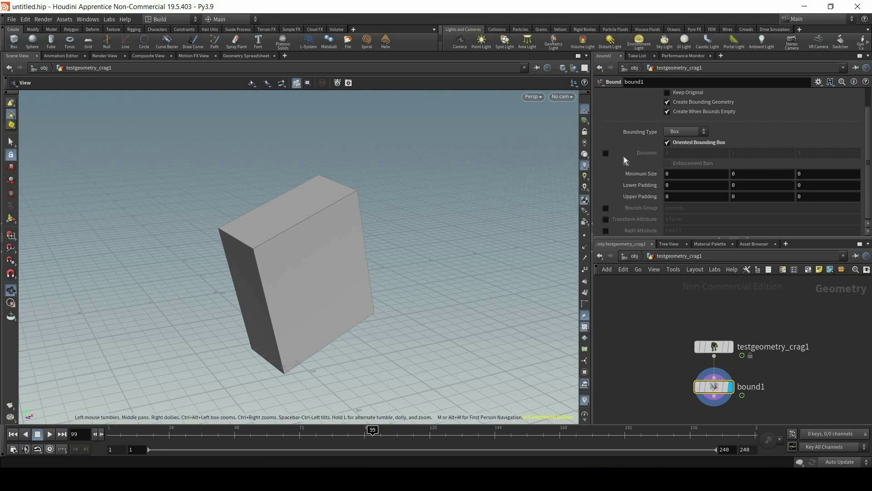
- Toggle Divisions on and off, then try and undo a Minimum Size change
left_click(607, 154)
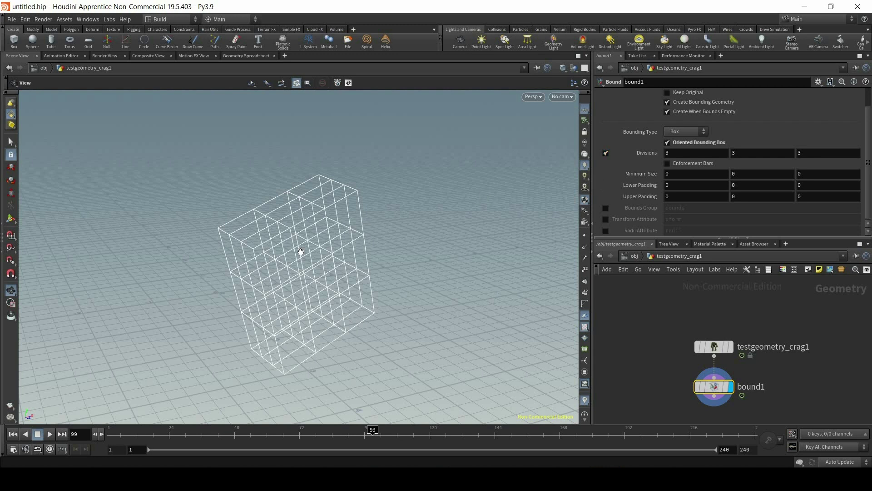
left_click(606, 155)
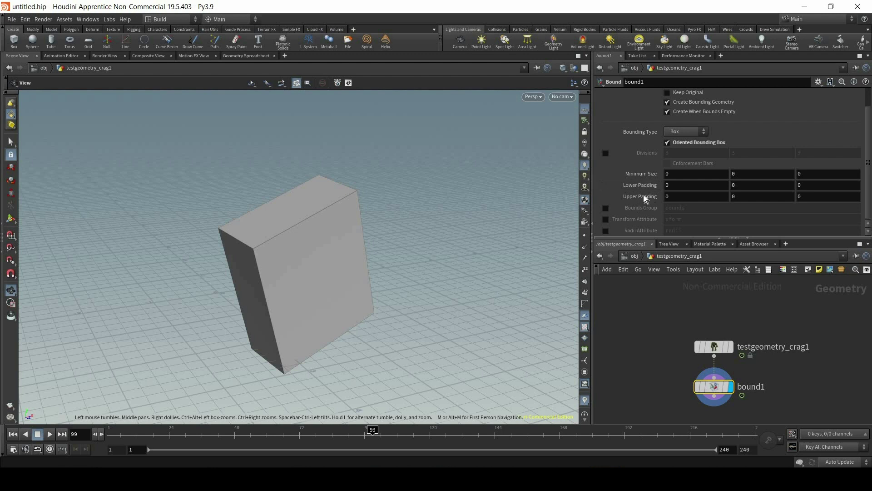
middle_click_drag(647, 173, 727, 174)
key("ctrl+z")
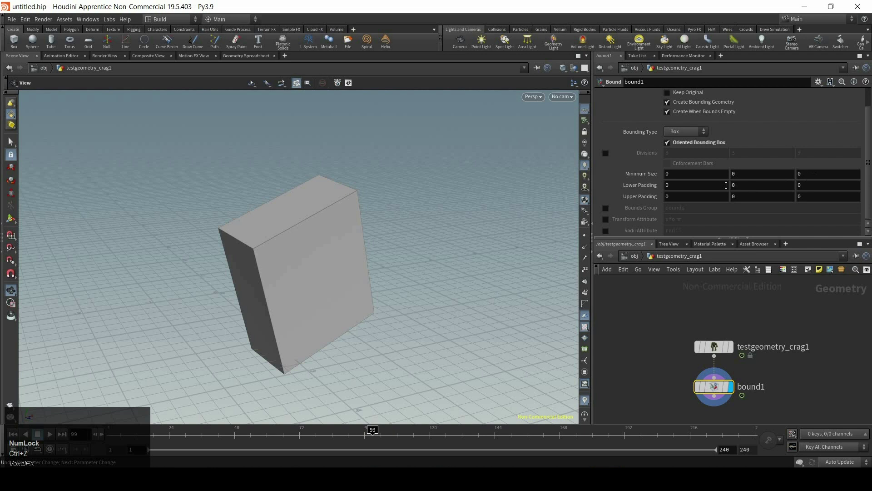
- Ladder-drag Lower Padding X to 0.2 and Y to 1.4
middle_click_drag(676, 185, 727, 185)
middle_click_drag(733, 185, 735, 187)
key("z")
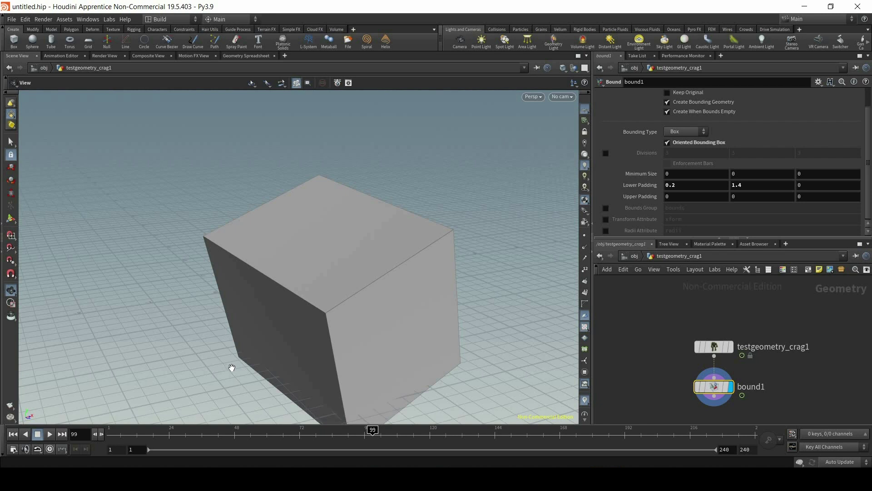
- Copy Lower Padding X and paste relative references into the other five padding fields
right_click(680, 184)
left_click(724, 249)
right_click(742, 183)
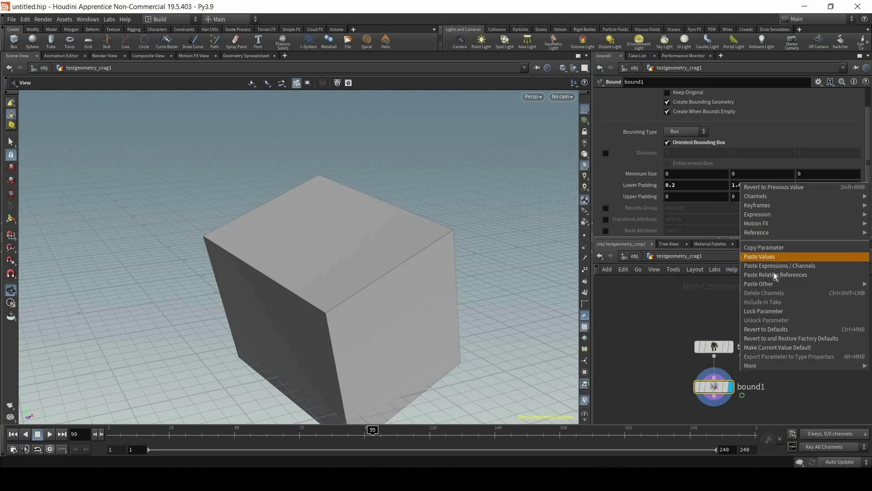
left_click(807, 274)
right_click(818, 184)
left_click(804, 275)
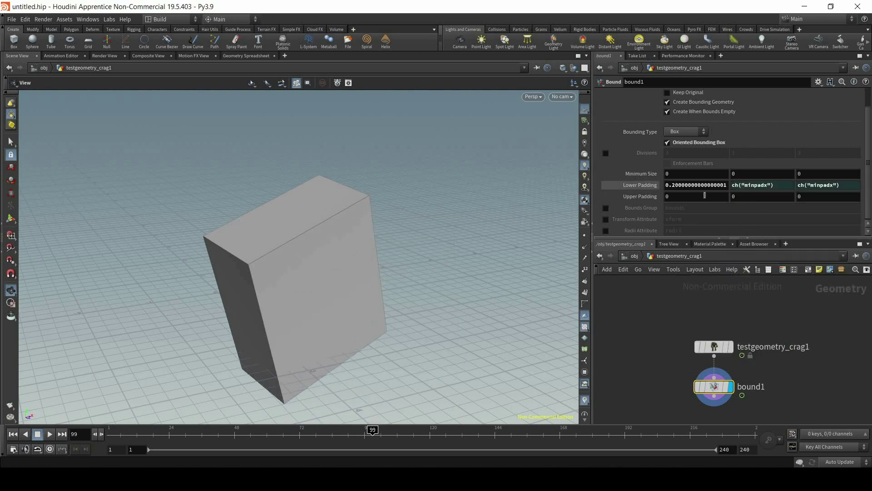
right_click(702, 196)
left_click(738, 287)
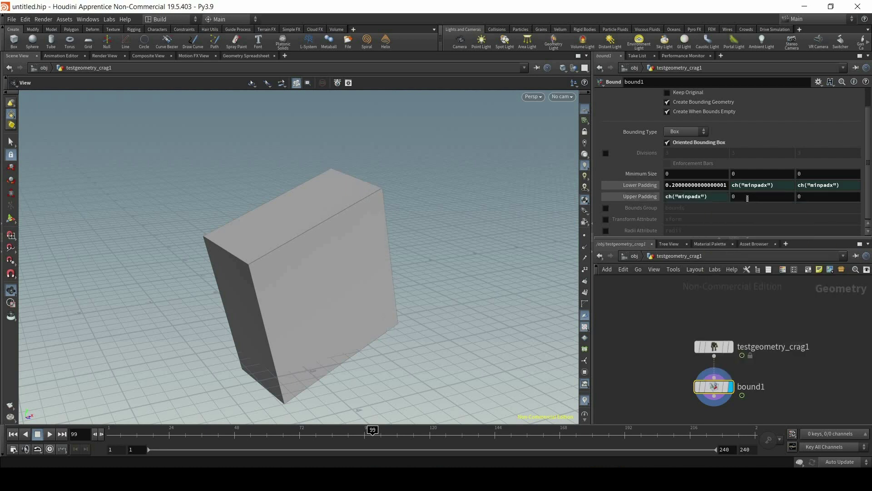
right_click(742, 197)
left_click(774, 290)
right_click(818, 194)
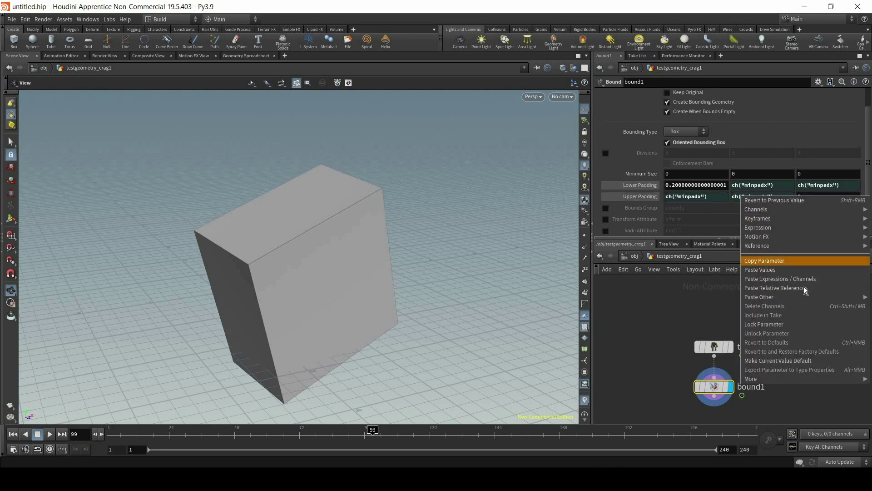
left_click(650, 185)
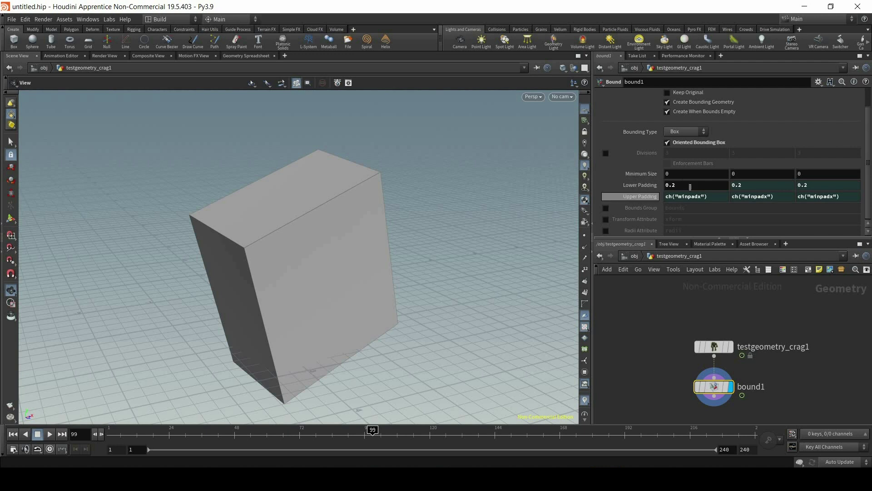
left_click(649, 196)
- Set Lower Padding X to 1 and dolly back to see the enlarged box
double_click(664, 186)
type("1")
key("Return")
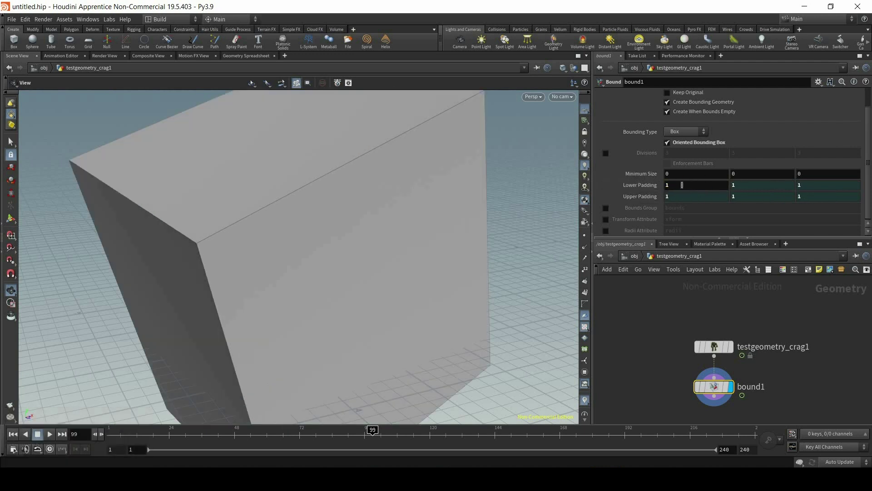
right_click_drag(408, 292, 415, 249, "alt")
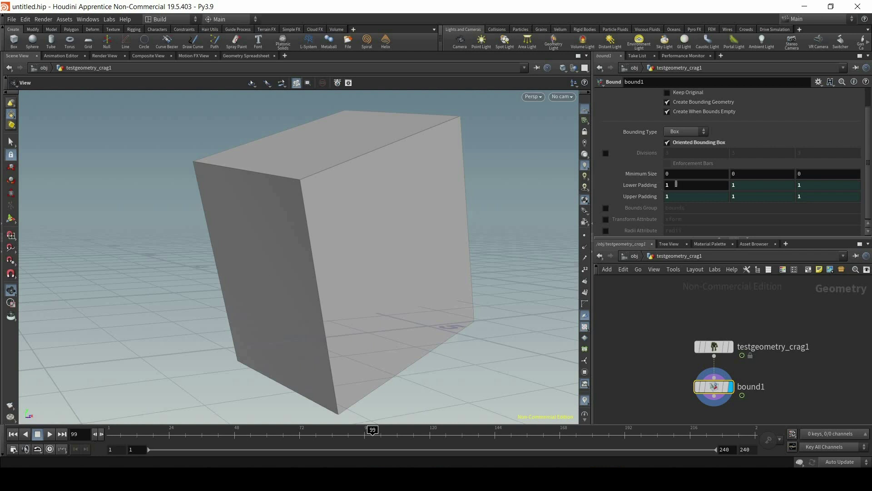
- Commit padding of 0, enable Bounds Group, and add a displayed Delete node below bound1
key("Return")
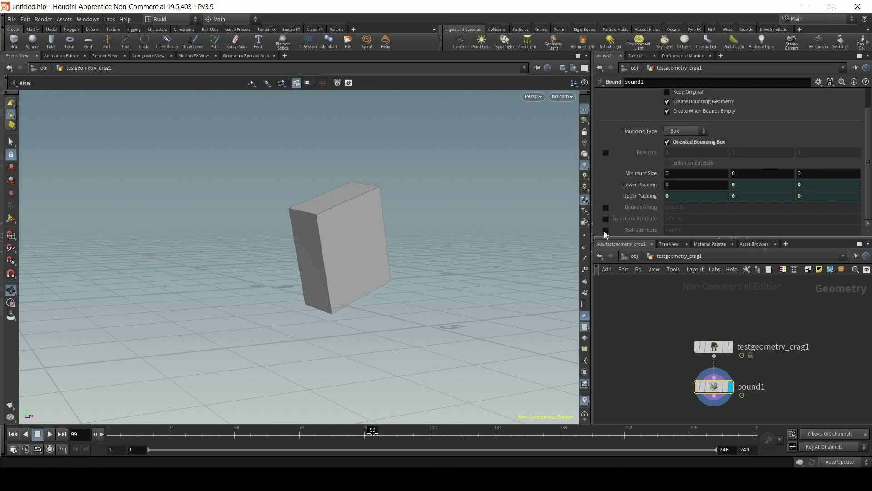
left_click(604, 207)
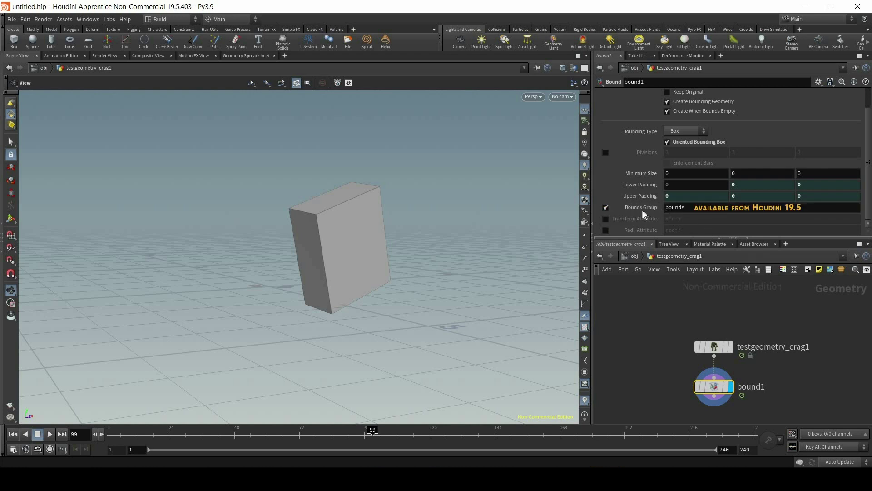
middle_click_drag(711, 421, 710, 392)
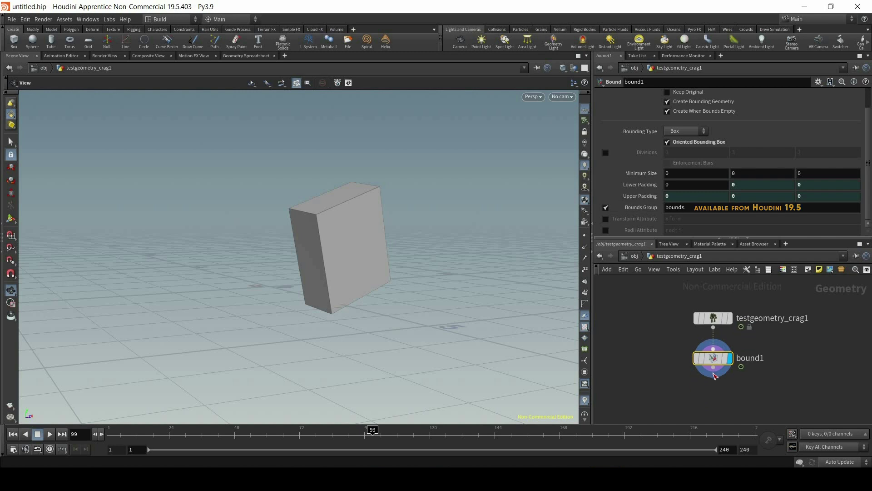
key("Tab")
type("de")
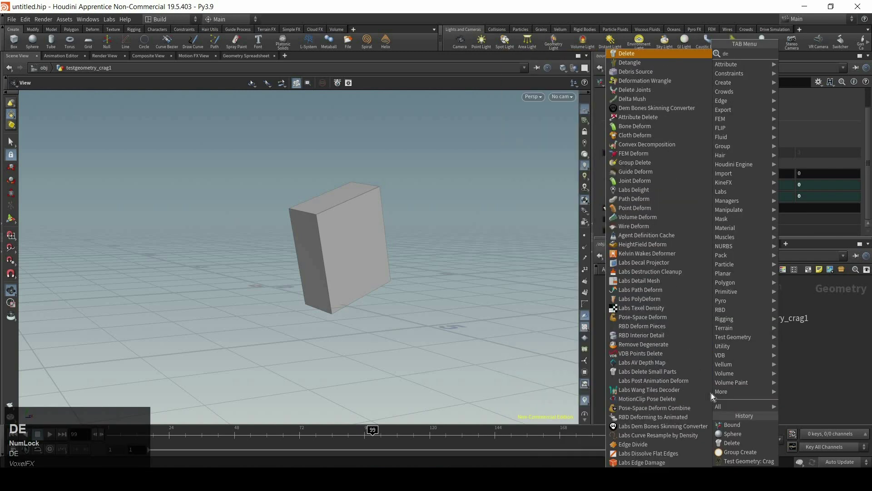
key("Return")
left_click(729, 397)
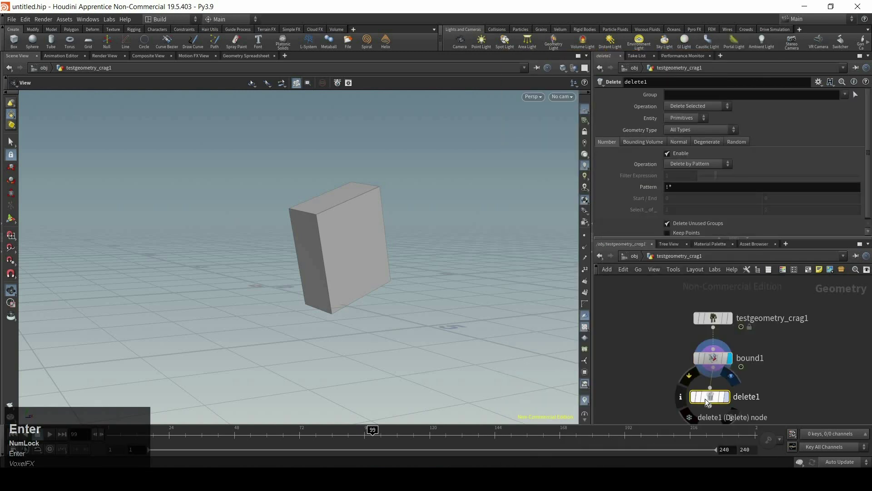
- Set delete1's Group to bounds and Operation to Delete Non-Selected, comparing against bound1's output
left_click(844, 95)
left_click(851, 107)
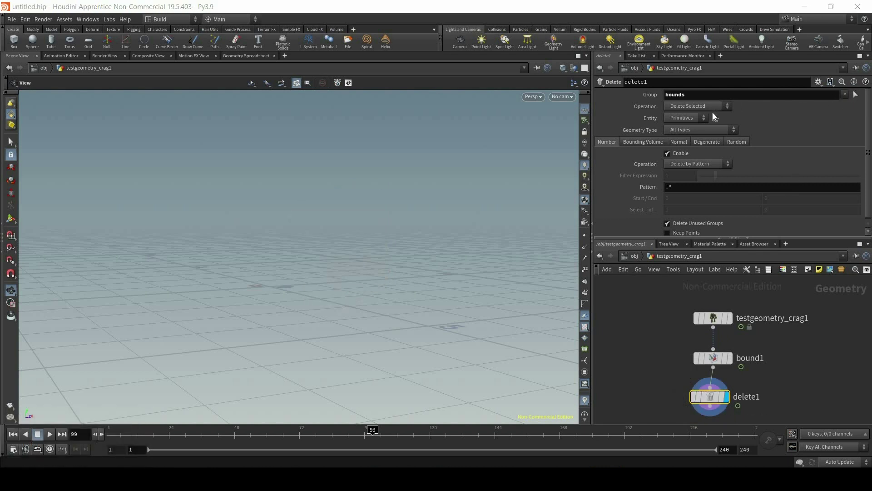
left_click(716, 358)
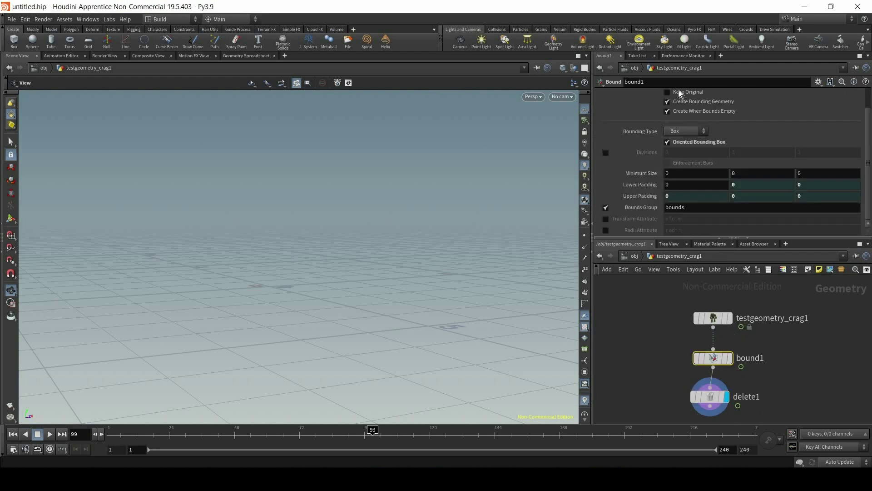
left_click(729, 358)
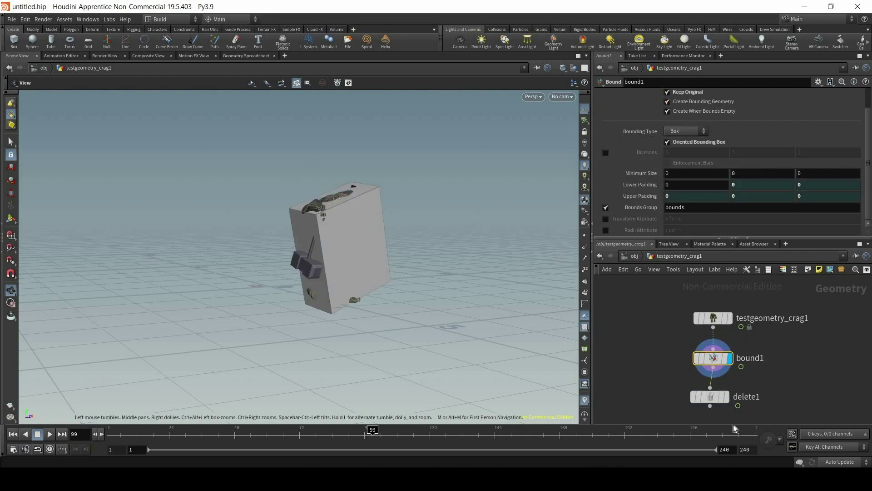
left_click(726, 397)
left_click(710, 397)
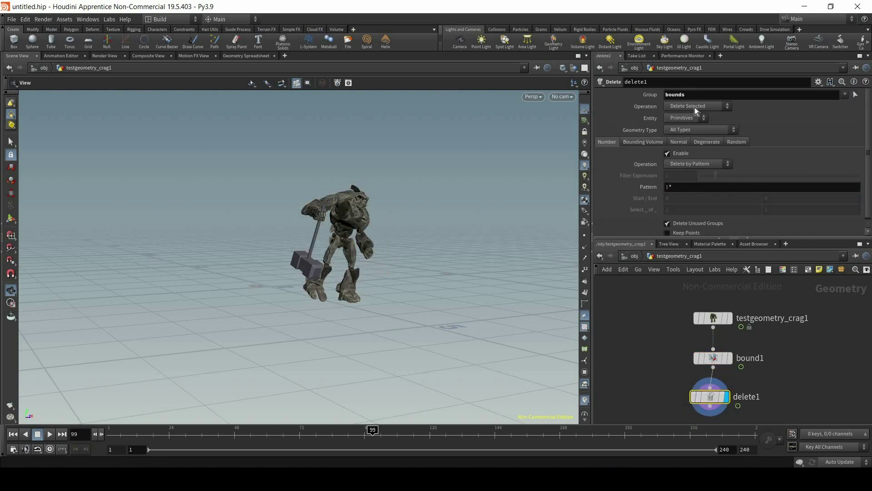
left_click(694, 107)
left_click(696, 116)
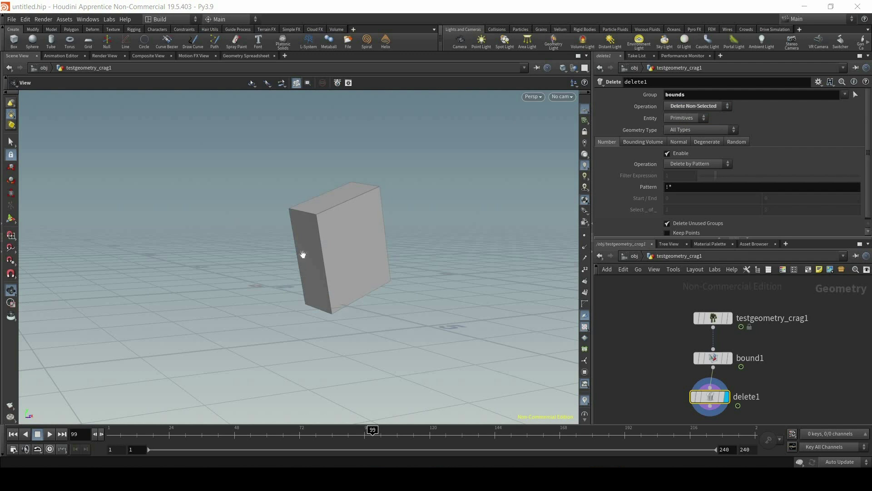
- Display bound1 and enable its Transform Attribute (xform) and Radii Attribute (radii)
left_click(729, 359)
left_click(714, 359)
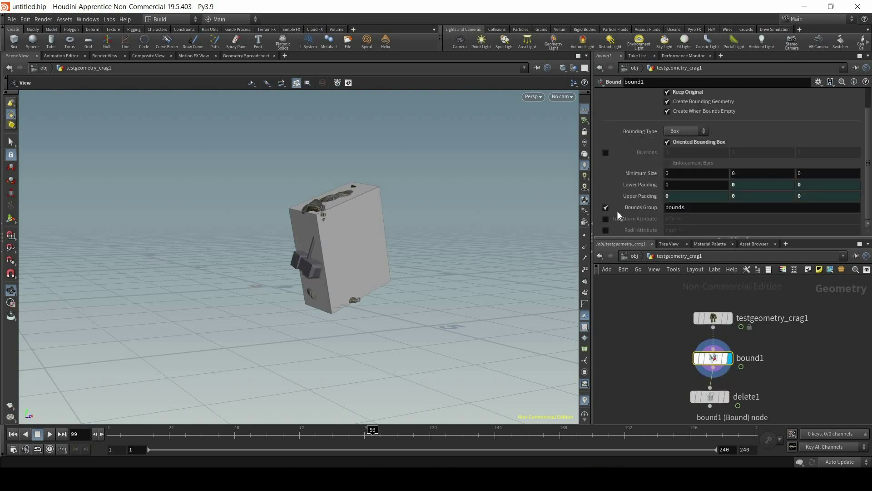
left_click(605, 218)
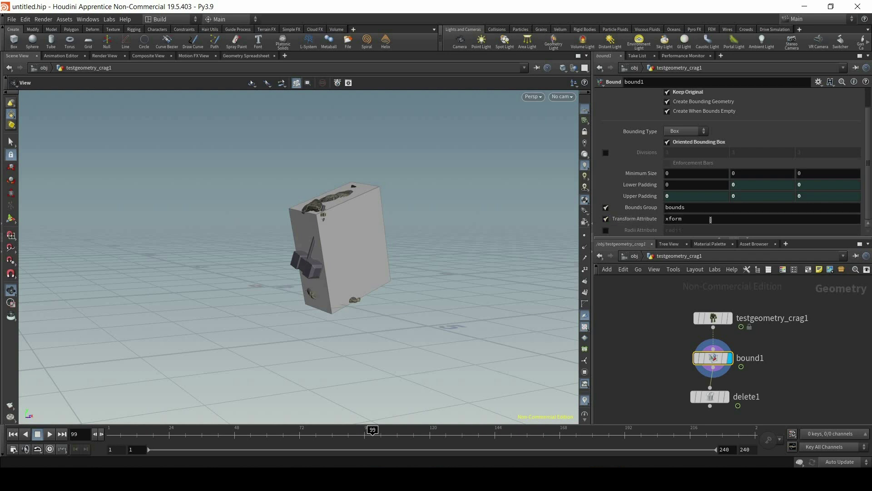
left_click(606, 231)
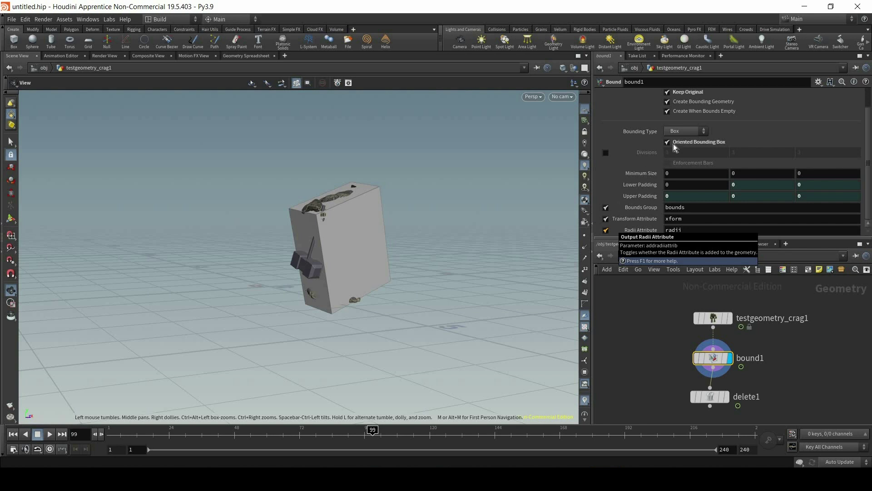
- Confirm Sphere as bound1's Bounding Type so a spherical bound surrounds the Crag
key("Return")
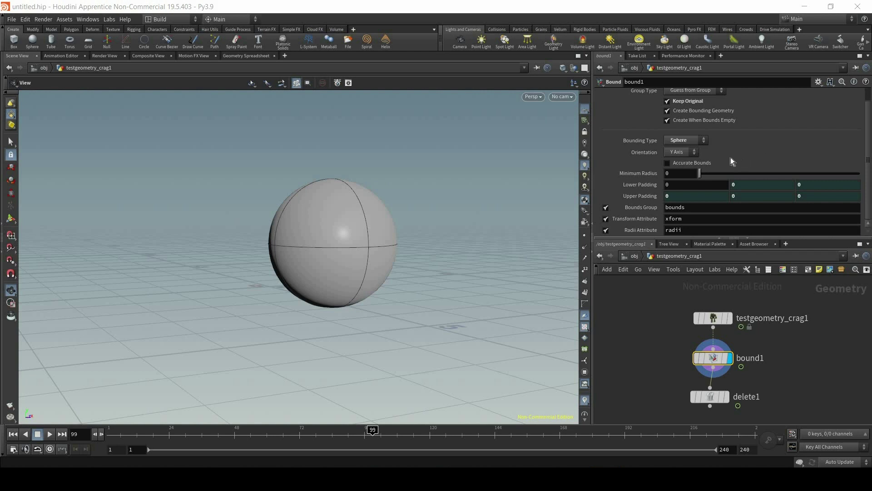
- Orient the bounding sphere along the Z Axis, enable accurate bounds, and set Minimum Radius to 1.7
left_click(688, 151)
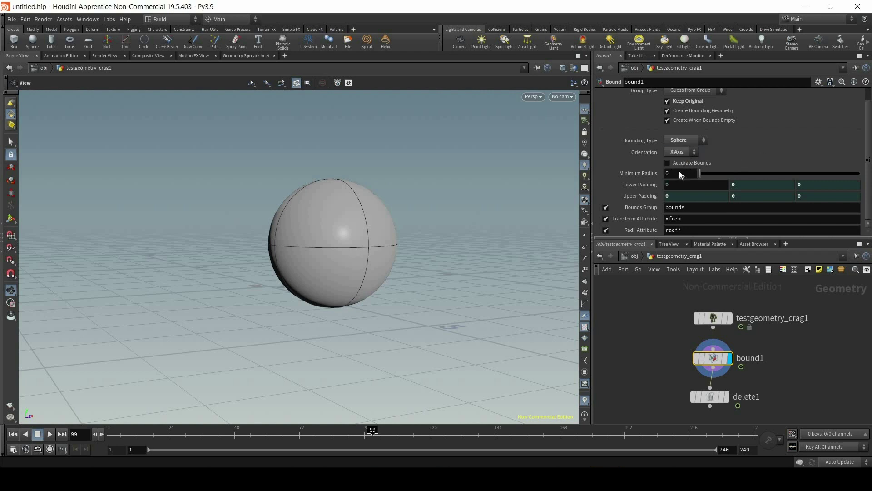
left_click(675, 179)
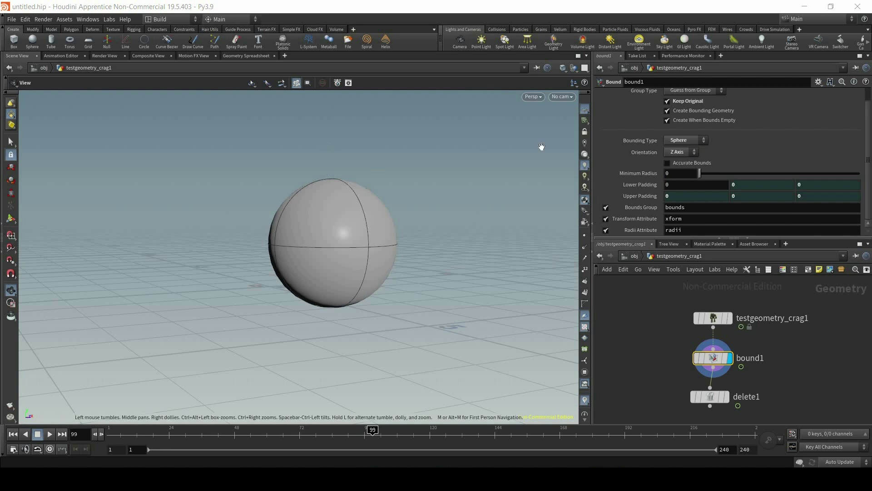
left_click(703, 163)
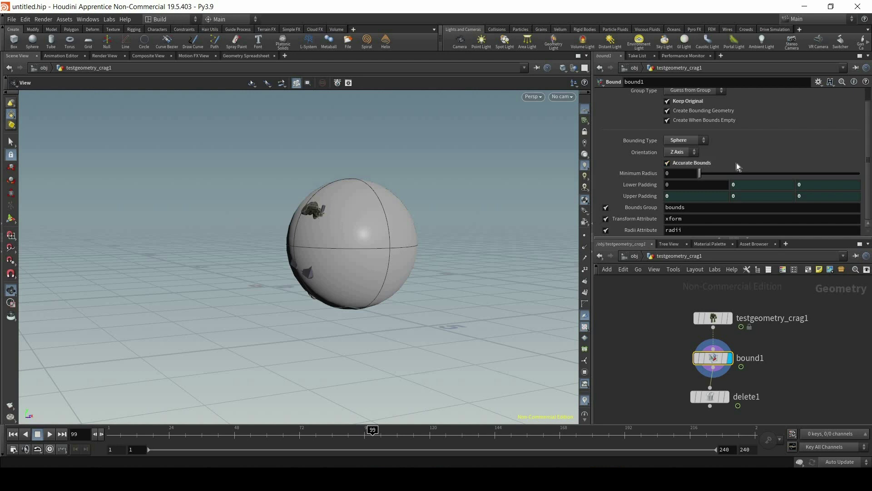
key("Up")
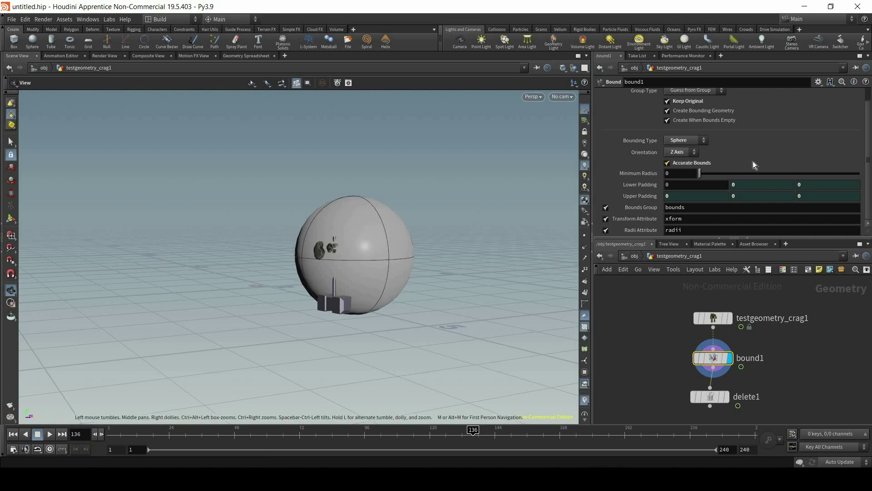
left_click_drag(711, 175, 851, 173)
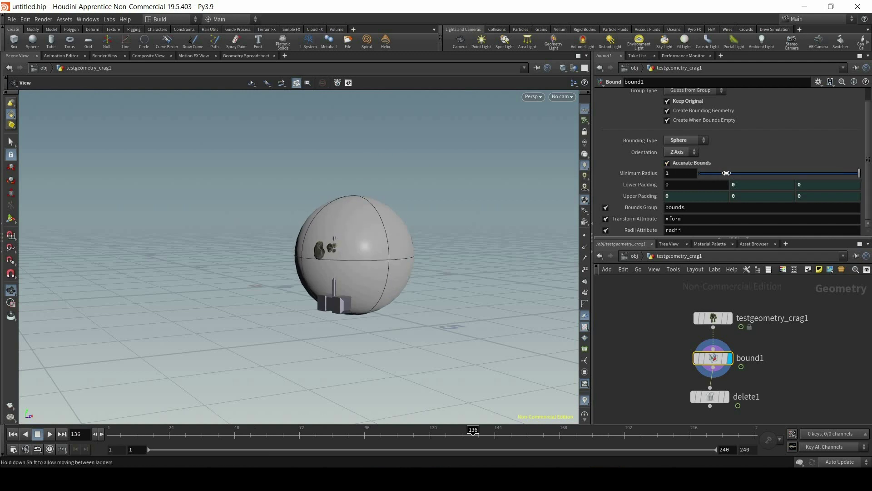
middle_click(683, 175)
middle_click_drag(682, 176, 667, 185)
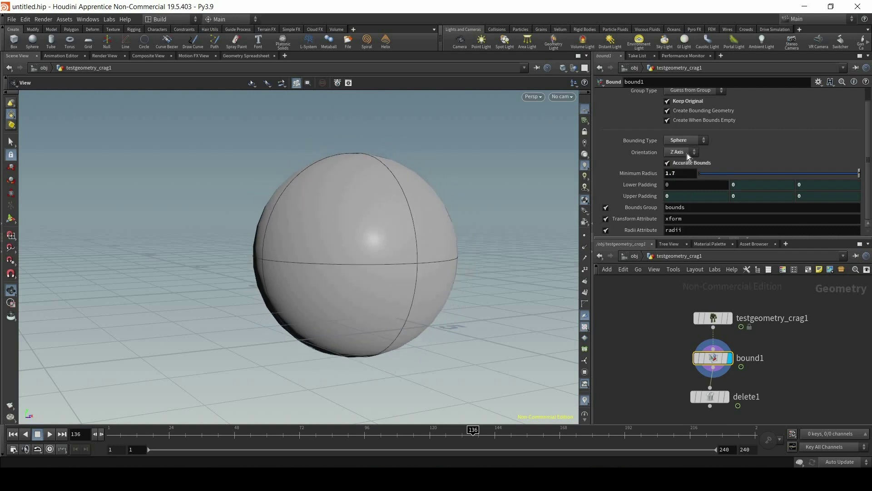
- Switch the bound briefly to Box and back to Sphere, then pad it by 0.7 on all sides
left_click(686, 140)
left_click(679, 141)
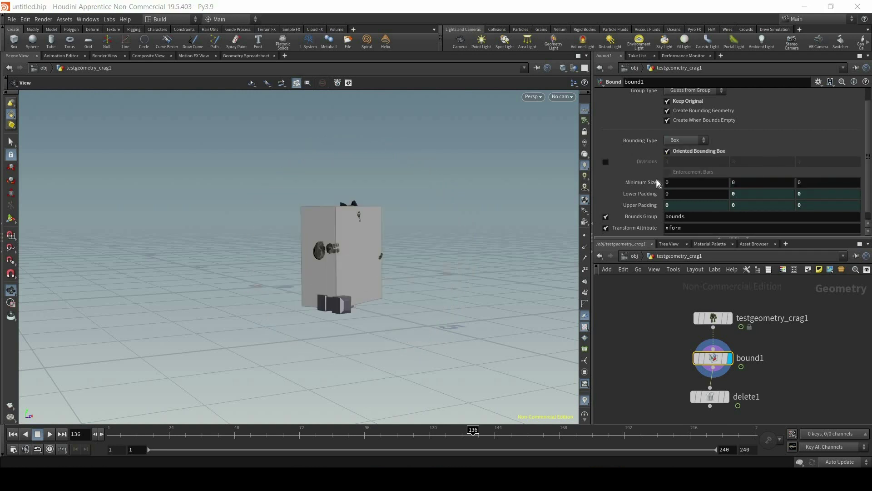
left_click(687, 139)
left_click(682, 150)
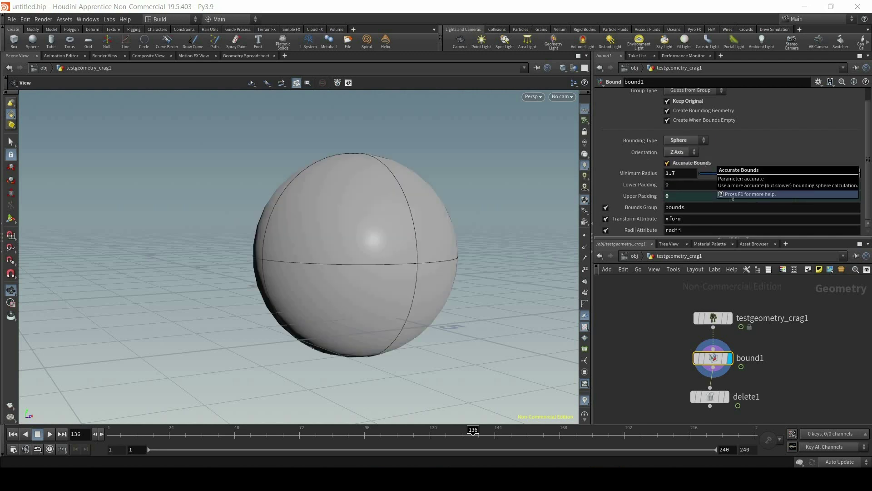
mouse_move(679, 185)
middle_mouse_down()
mouse_move(693, 185)
mouse_move(682, 185)
middle_mouse_up()
- Change the bound to a Rectangle, try Oriented Bounding Rectangle at frame 166, then return to axis-aligned
left_click(687, 140)
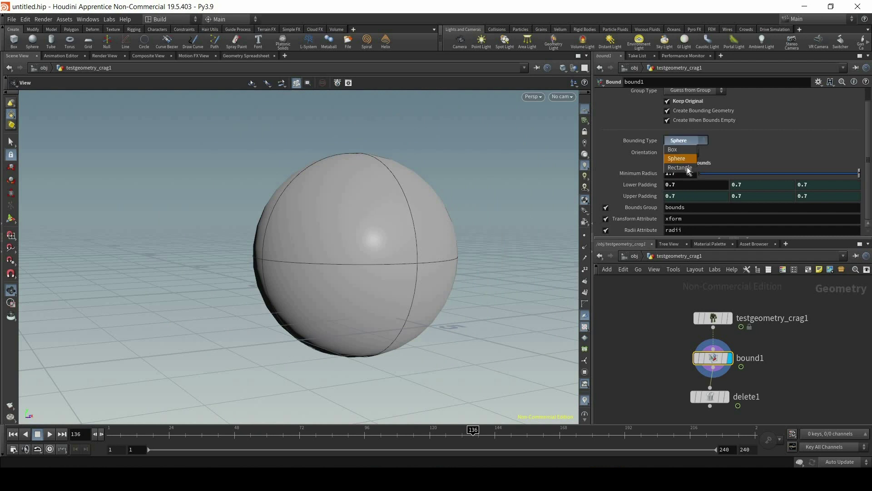
left_click(687, 167)
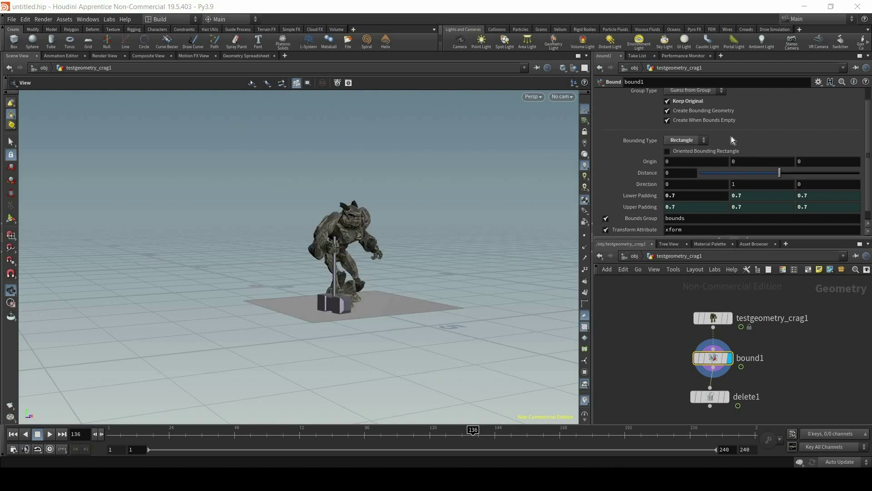
scroll(731, 136, "down", 1)
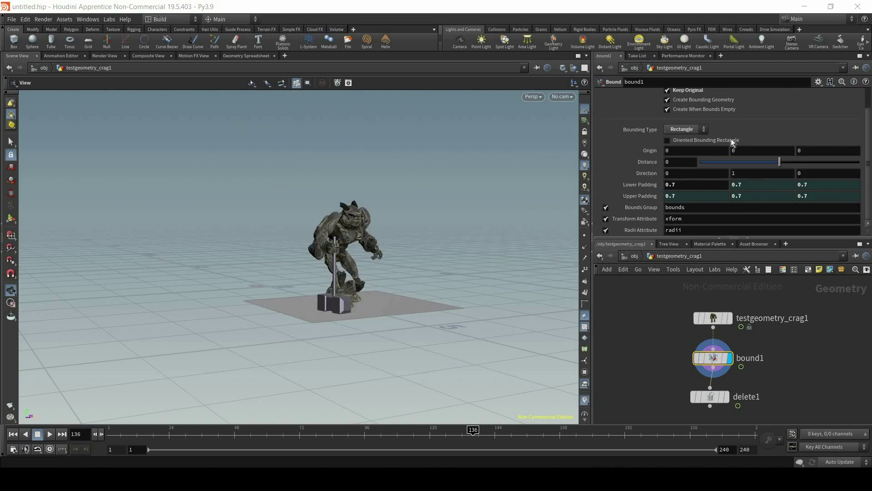
left_click(695, 141)
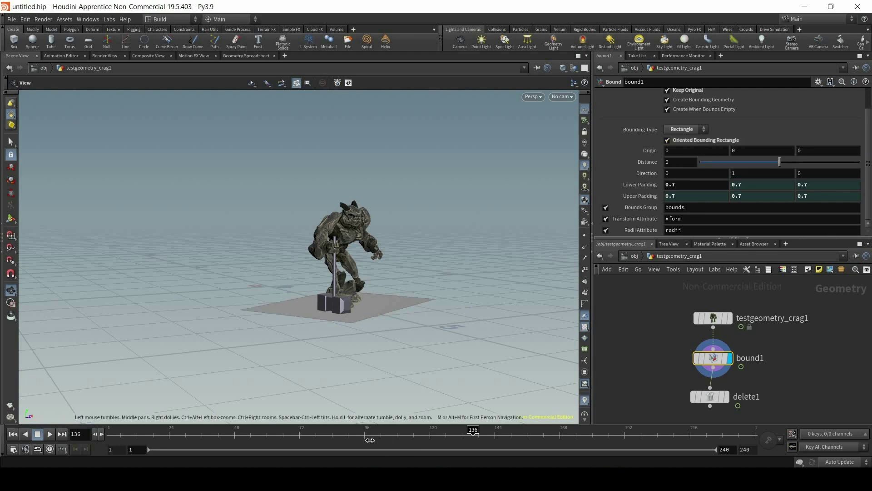
left_click(562, 433)
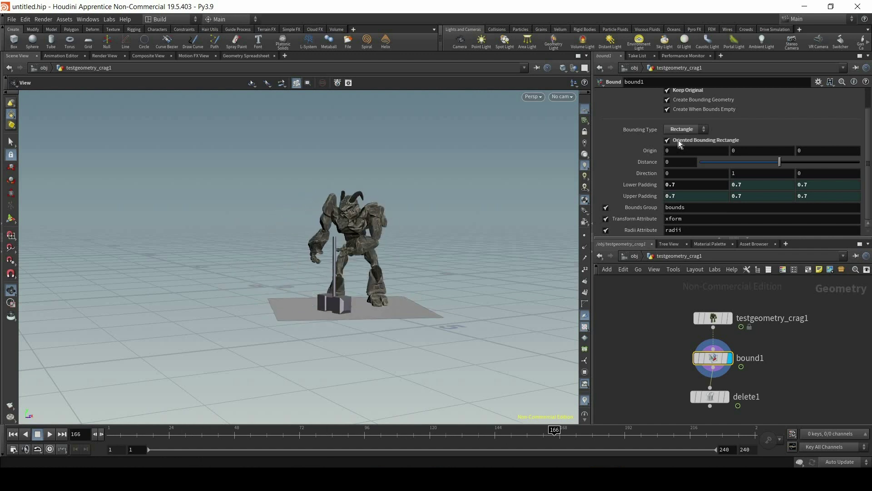
left_click(679, 141)
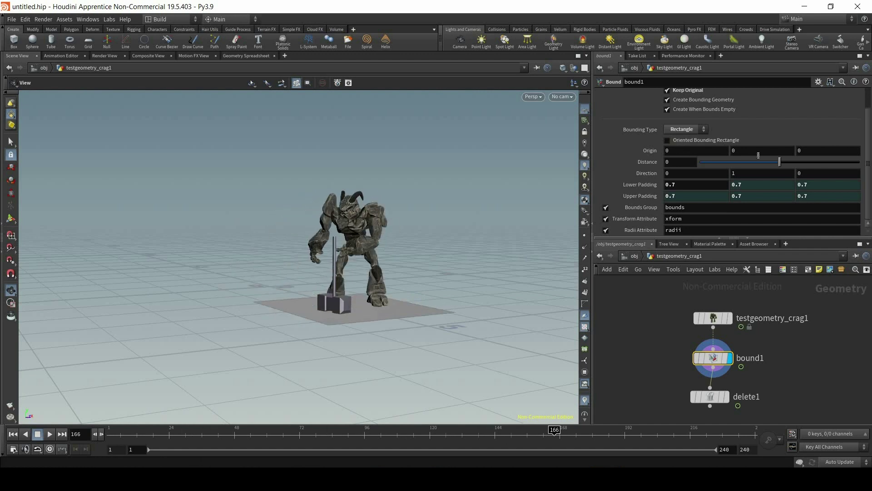
- Set the rectangle's Distance to -0.41, Direction to 1, 0, 0 and Origin to 0.3, -0.5, 0, then move testgeometry_crag1 right
mouse_move(769, 165)
left_mouse_down()
mouse_move(745, 163)
mouse_move(824, 166)
mouse_move(772, 168)
left_mouse_up()
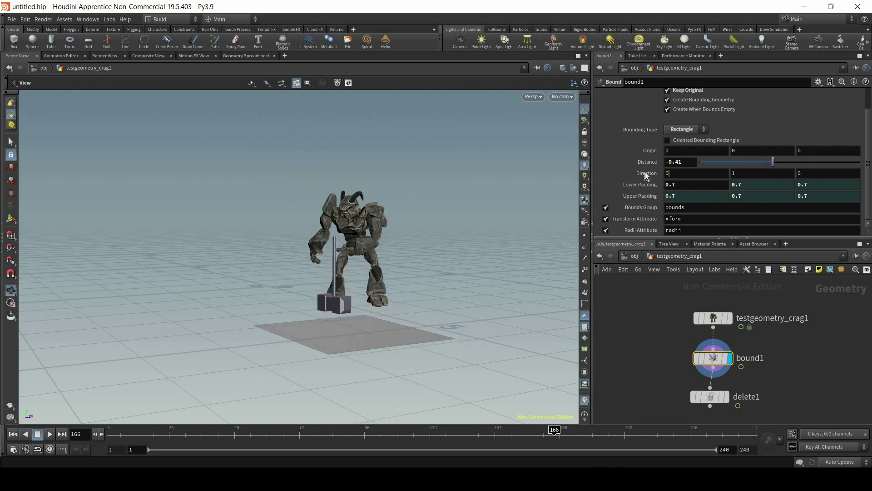
type("1")
key("Tab")
type("0")
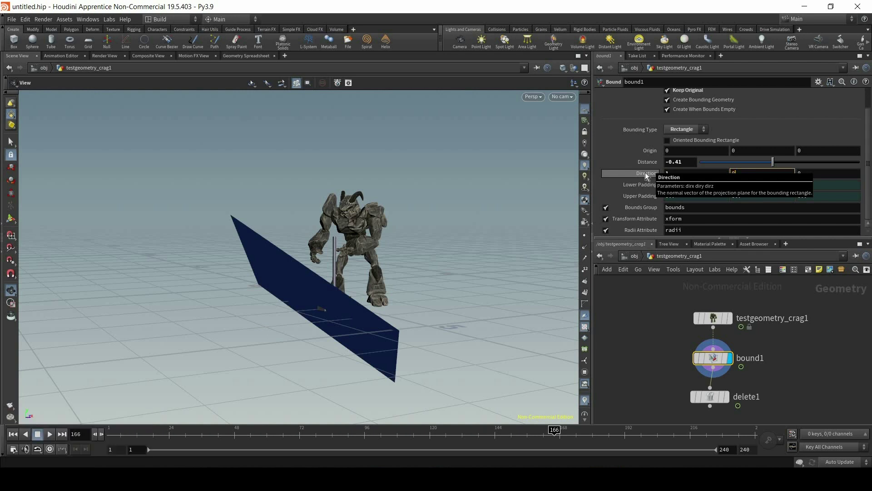
key("Return")
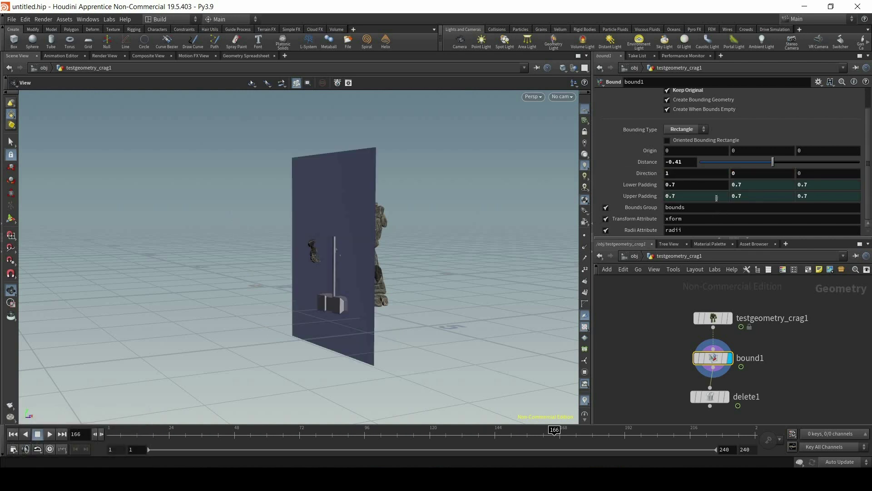
middle_click_drag(675, 152, 750, 136)
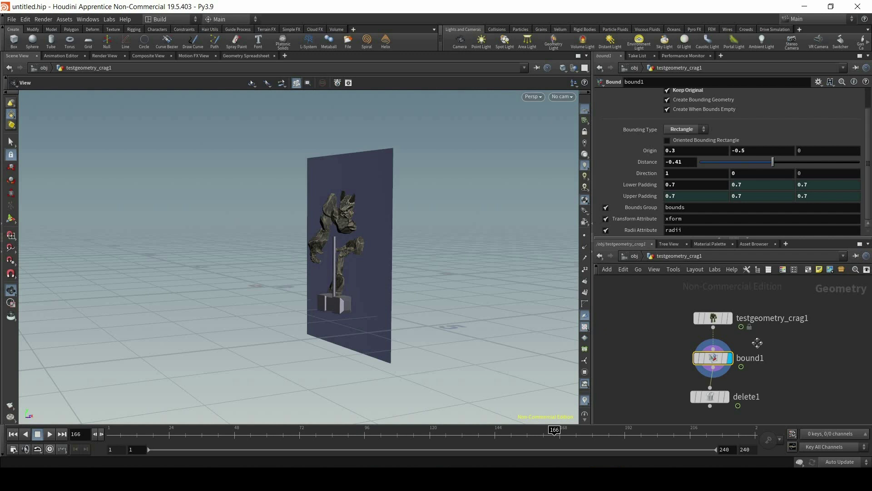
middle_click_drag(757, 342, 716, 327)
left_click_drag(702, 301, 748, 302)
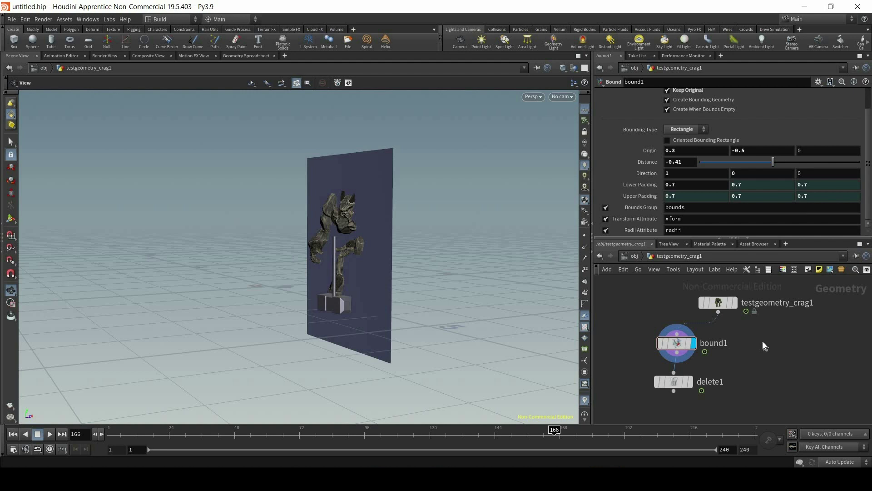
- Add a box1 node fed by testgeometry_crag1 and set its display flag to preview it
key("Tab")
type("bo")
key("Return")
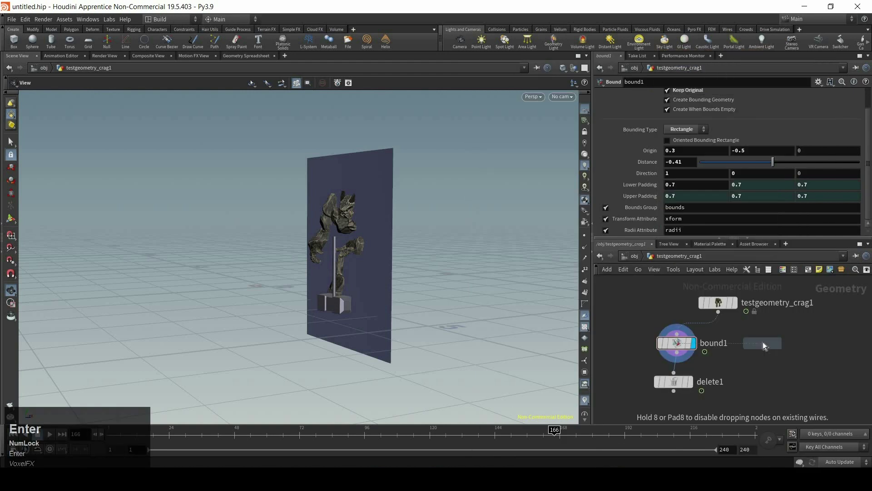
left_click(762, 342)
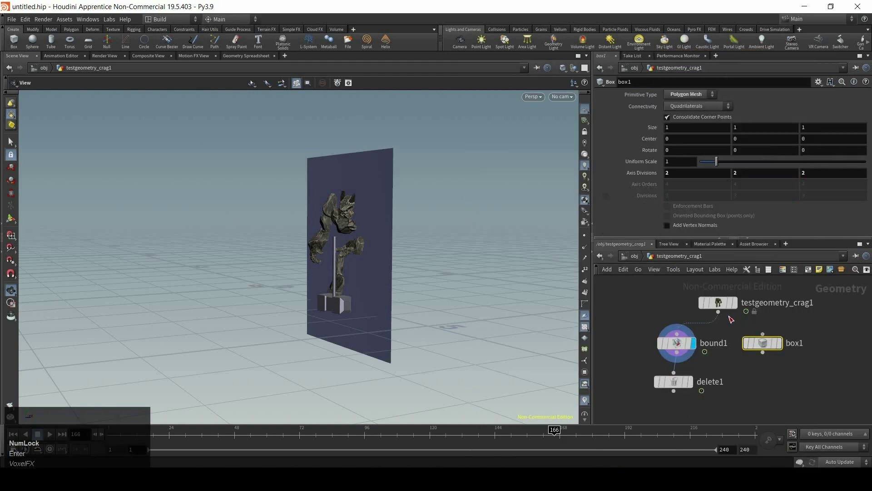
left_click(763, 334)
left_click(718, 313)
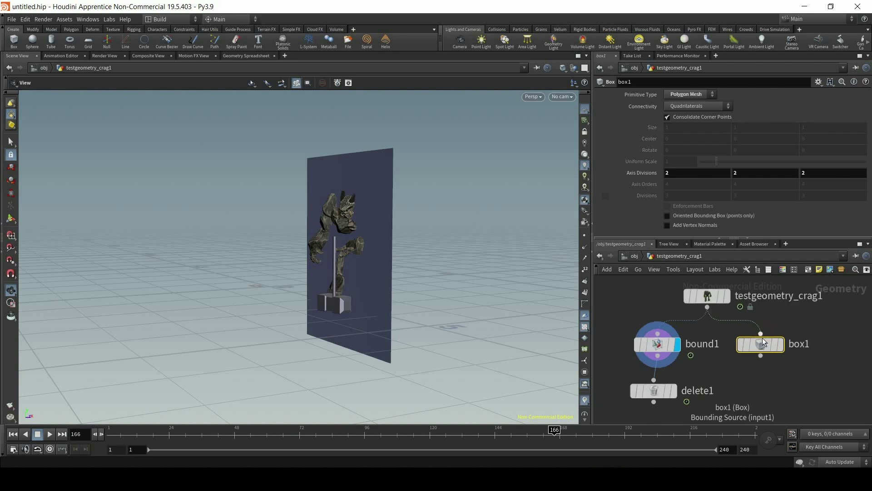
scroll(762, 337, "up", 5)
scroll(760, 329, "down", 5)
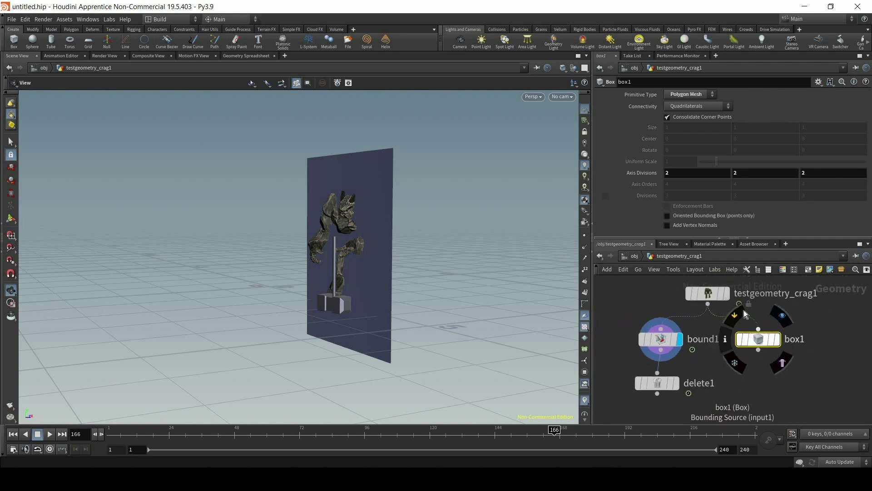
left_click(777, 339)
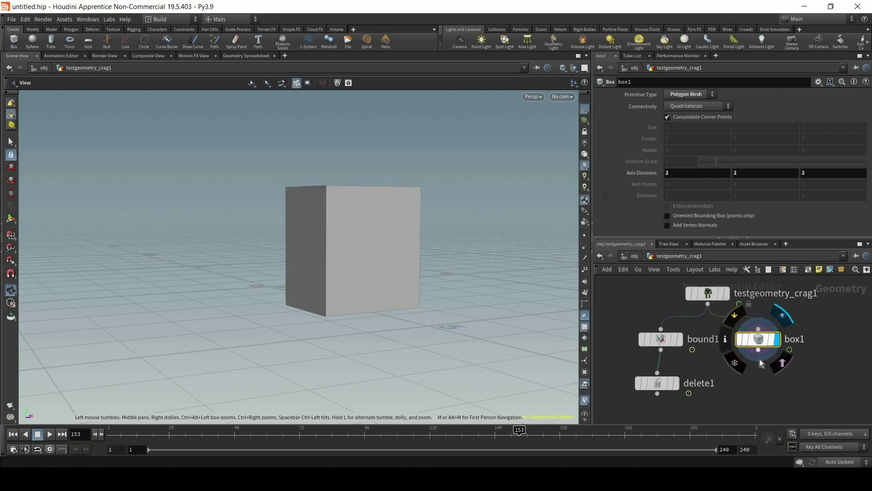
- Delete box1 and create a sphere1 node placed beside bound1
mouse_move(760, 344)
key("Delete")
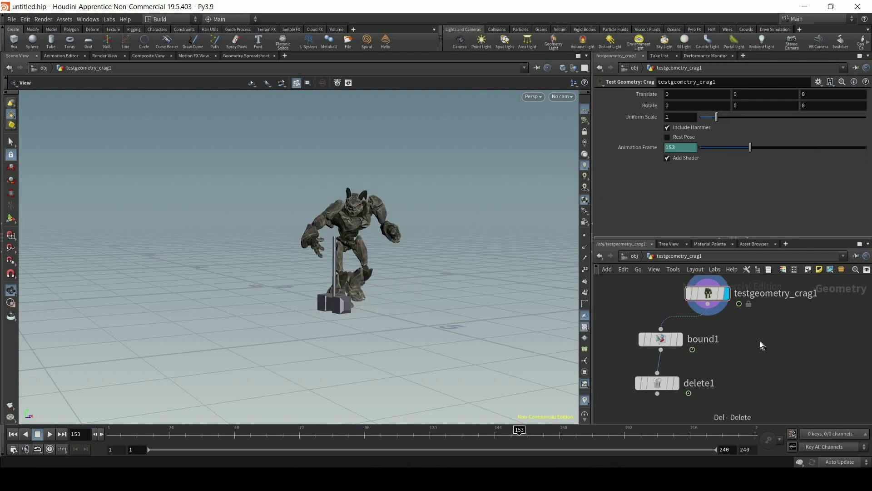
key("Tab")
type("sphe")
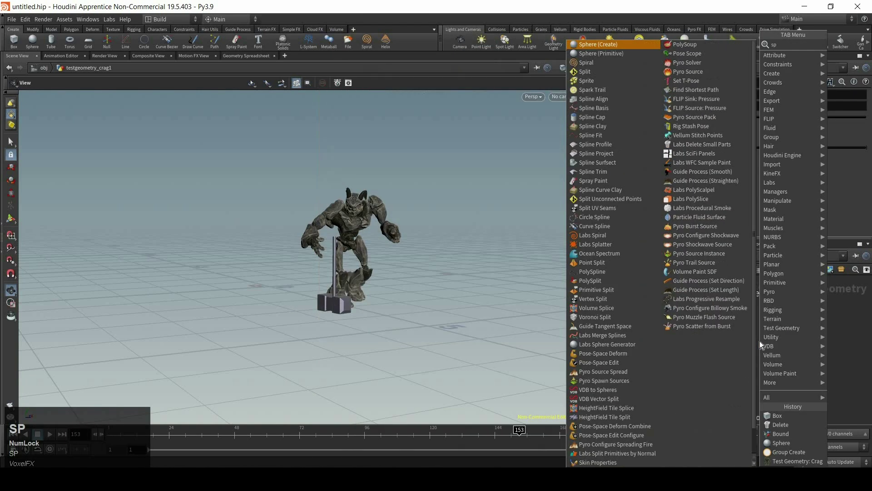
key("Return")
left_click(760, 341)
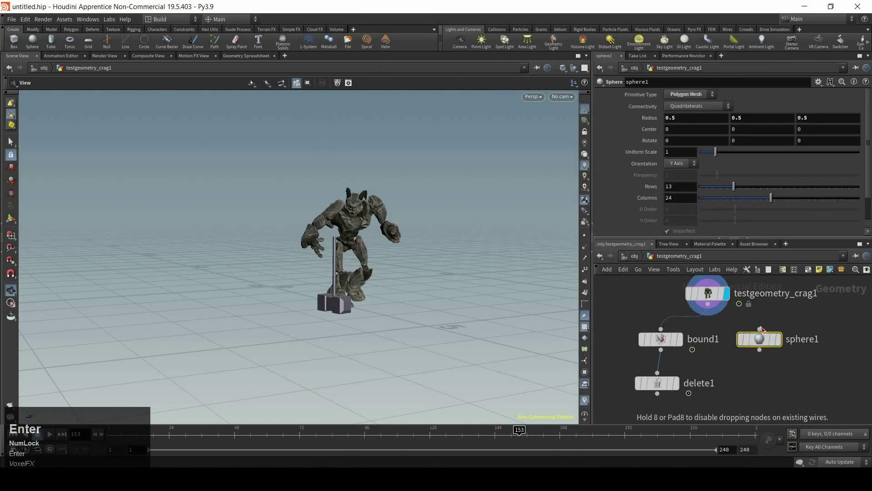
- Display sphere1 and scrub the timeline to watch it follow the Crag
scroll(766, 330, "up", 2)
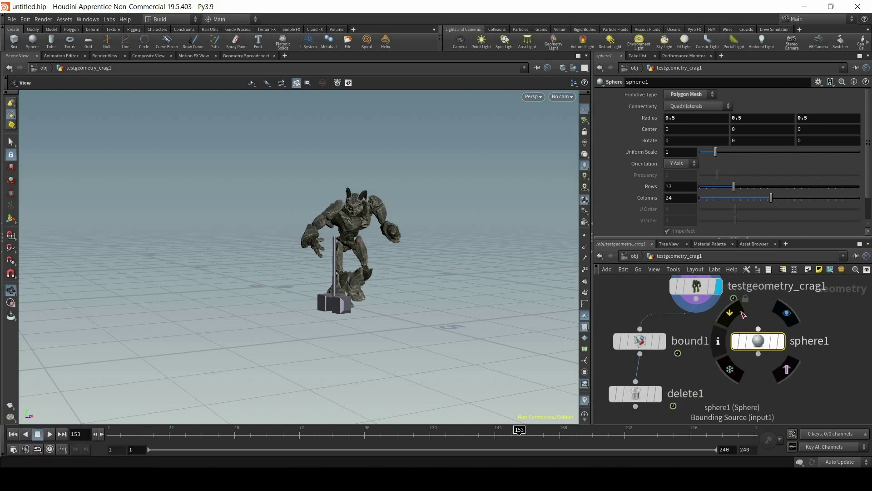
left_click(781, 341)
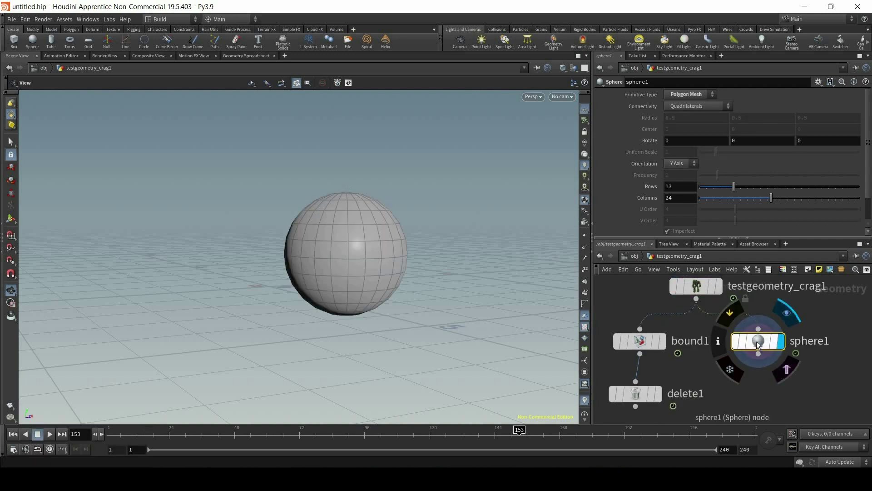
left_click_drag(264, 435, 664, 440)
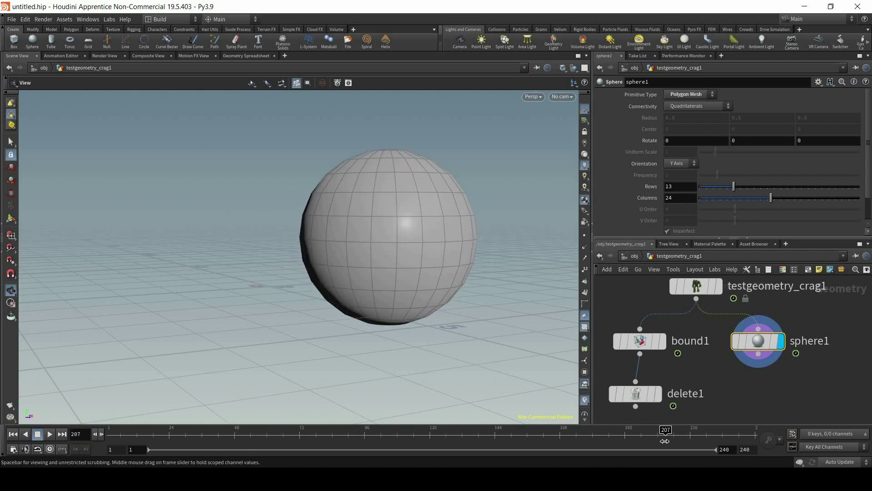